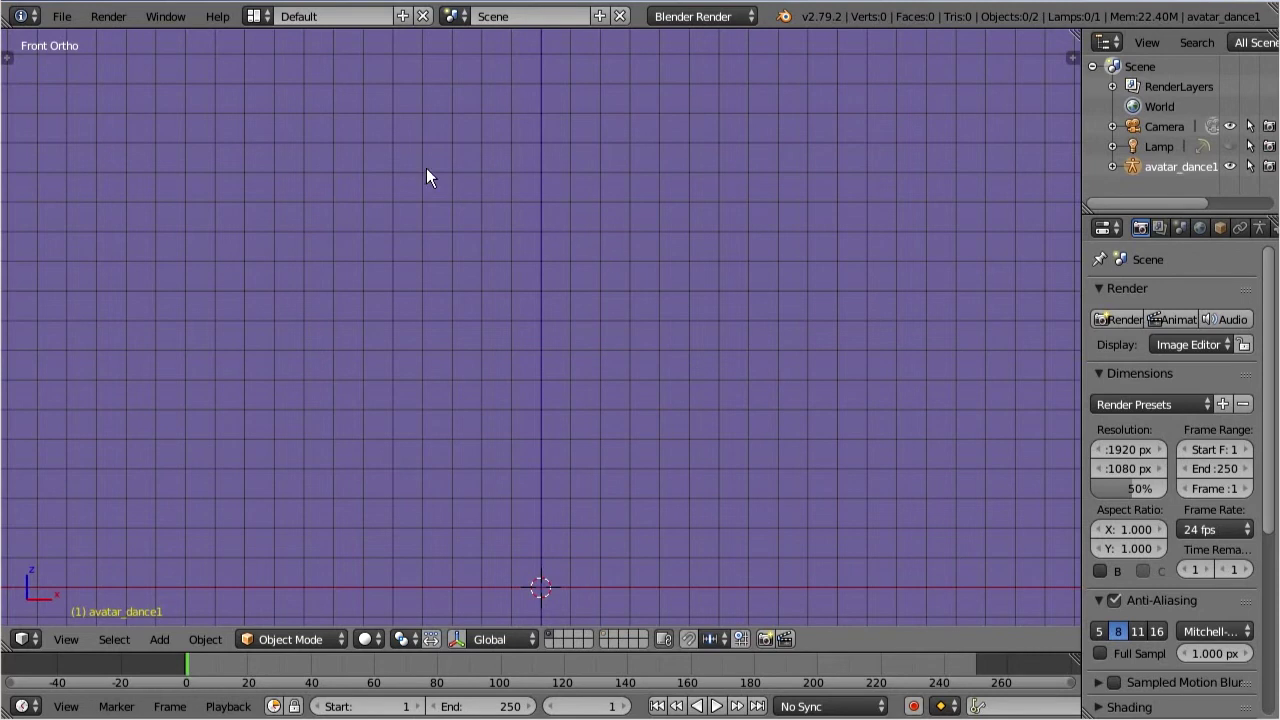
# - Expand the Toolshelf and switch to the Avastar tab to list its Settings, Rig Display and Posing panels
pyautogui.click(8, 58)
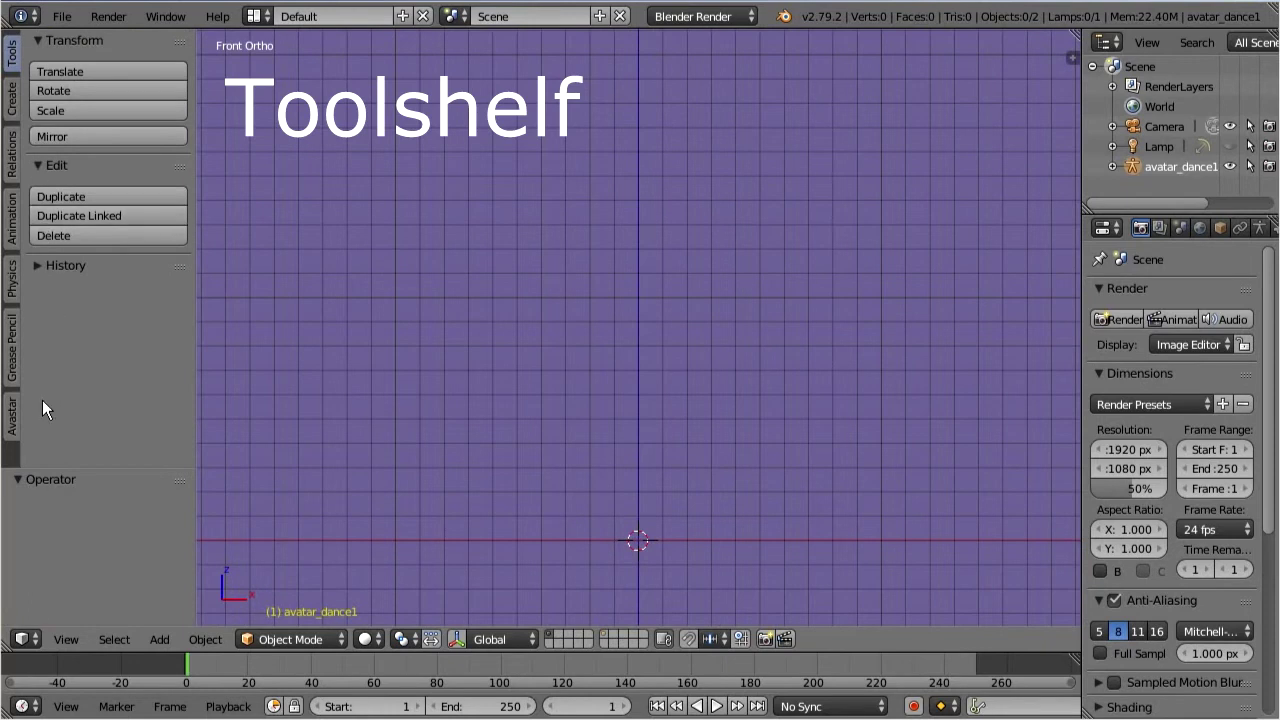
pyautogui.click(11, 440)
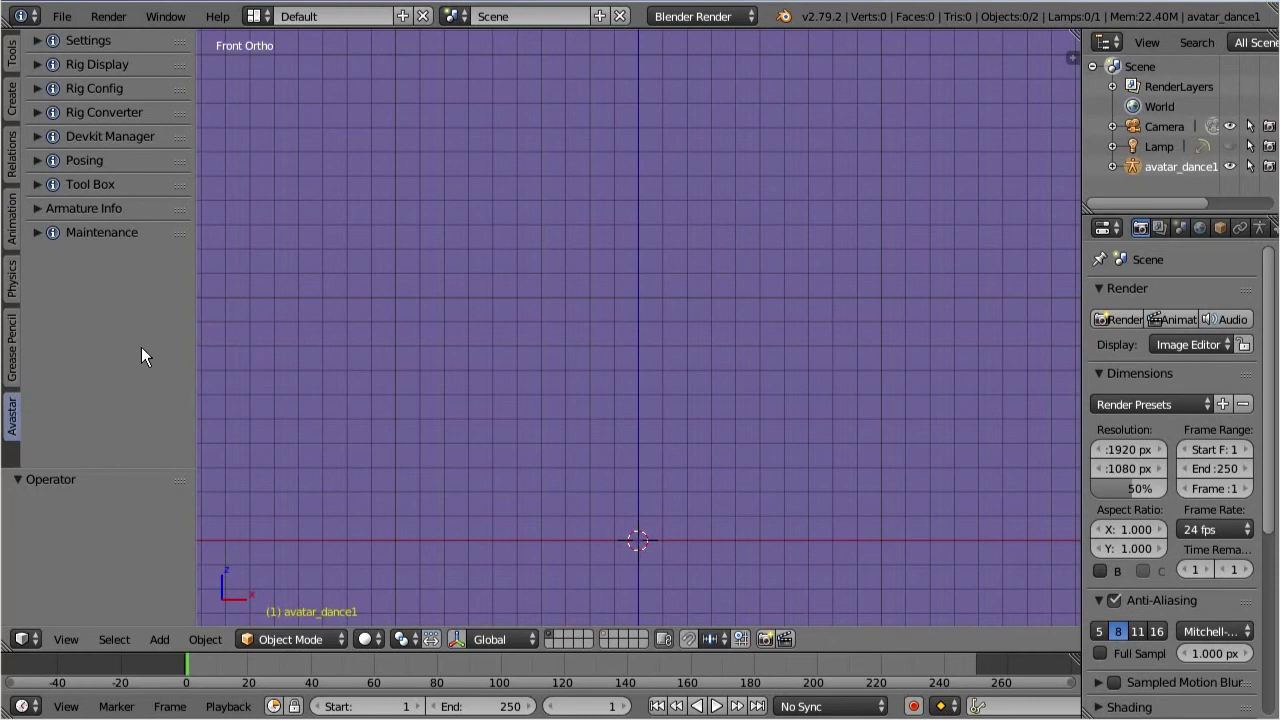
# - Add an extended Avastar character with its 392-bone rig from the Add > Avastar menu
pyautogui.click(159, 639)
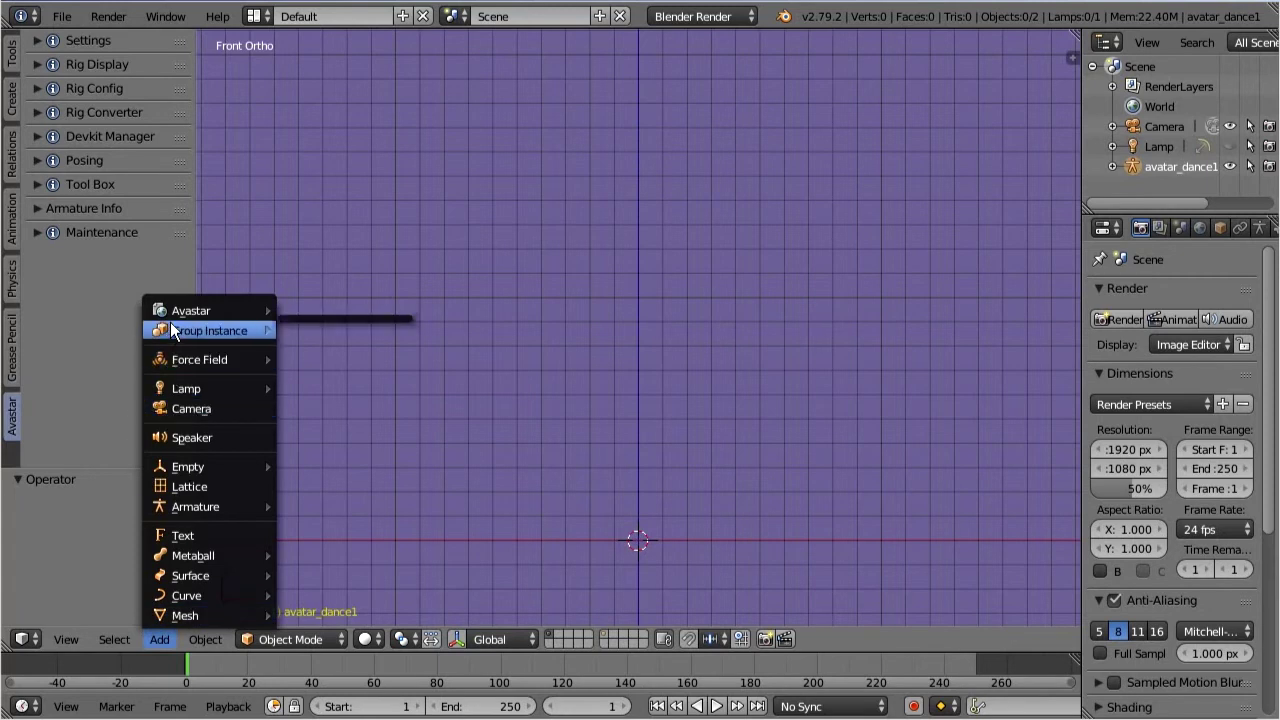
pyautogui.moveTo(191, 311)
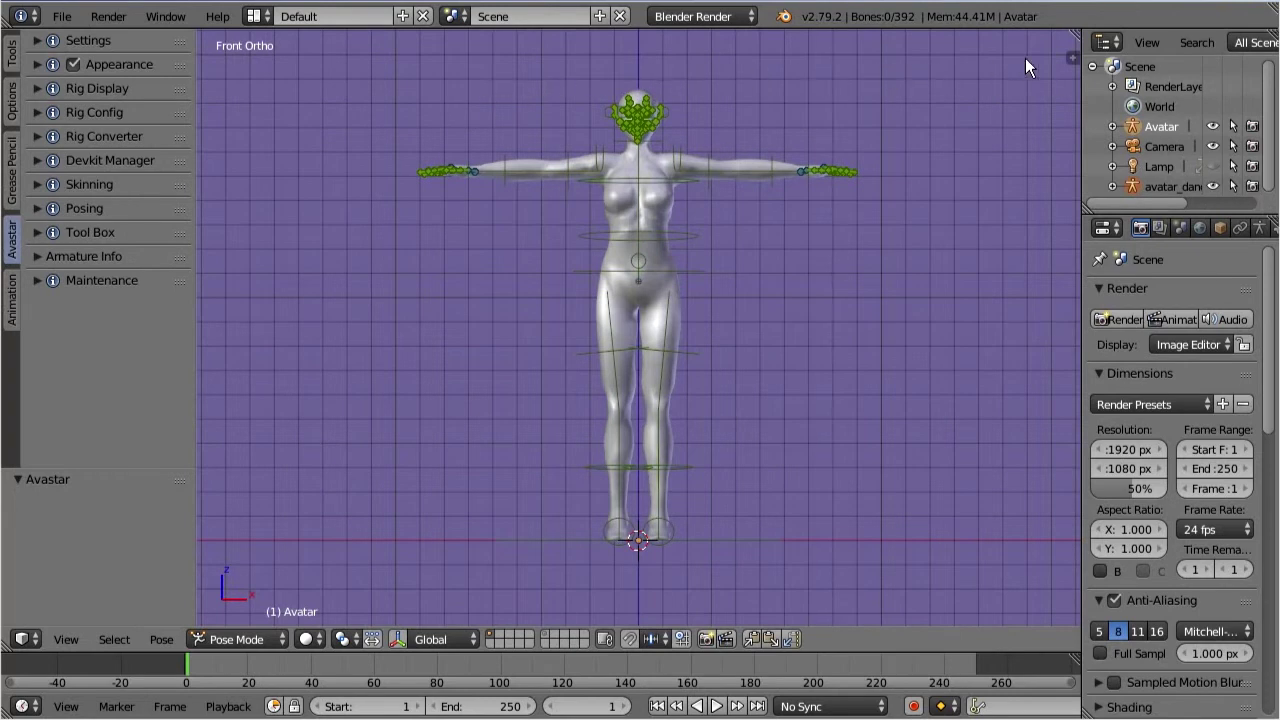
# - Show the viewport sidebar, scroll to Avastar Rig Controls and collapse IK Controls
pyautogui.click(1071, 57)
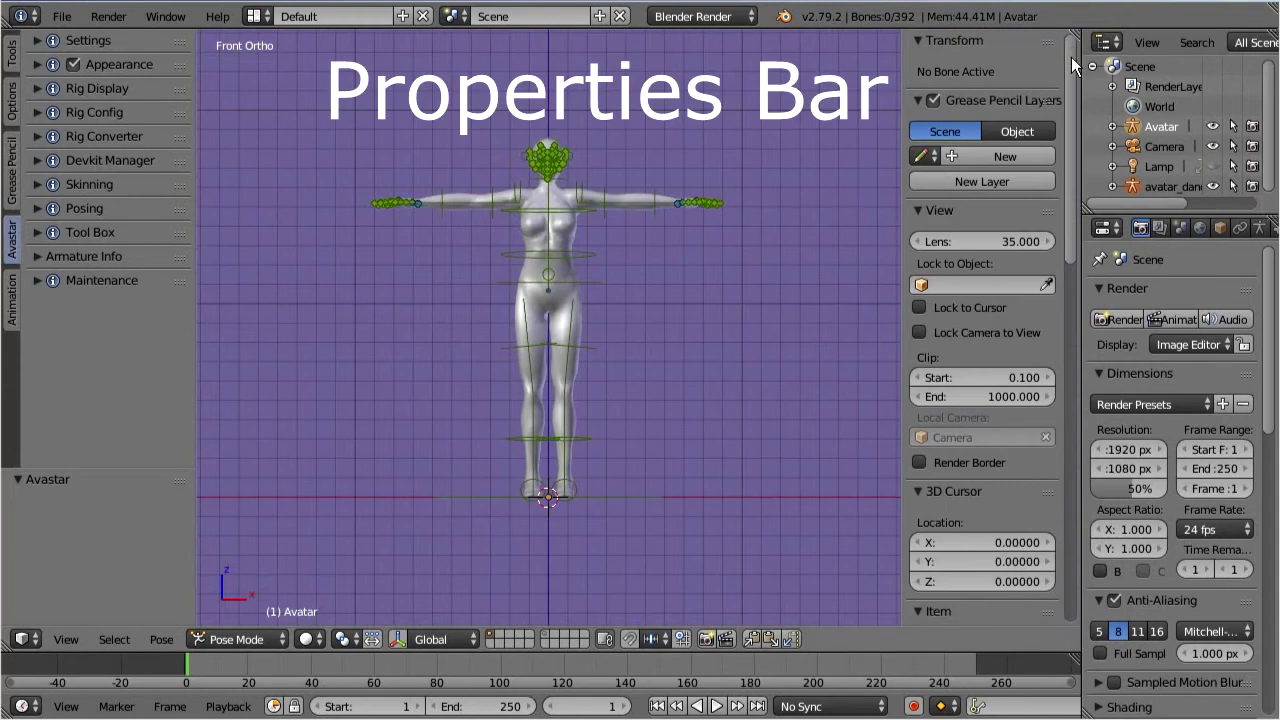
pyautogui.moveTo(1070, 86); pyautogui.dragTo(1076, 440)
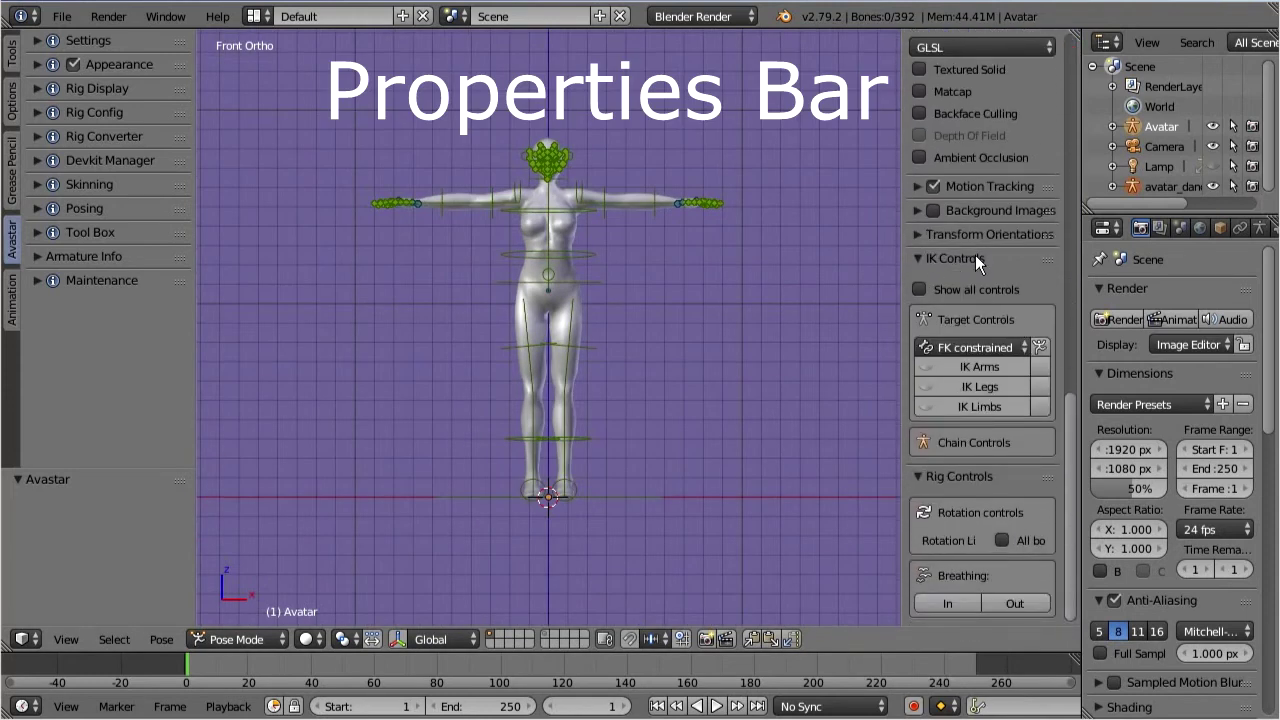
pyautogui.click(918, 258)
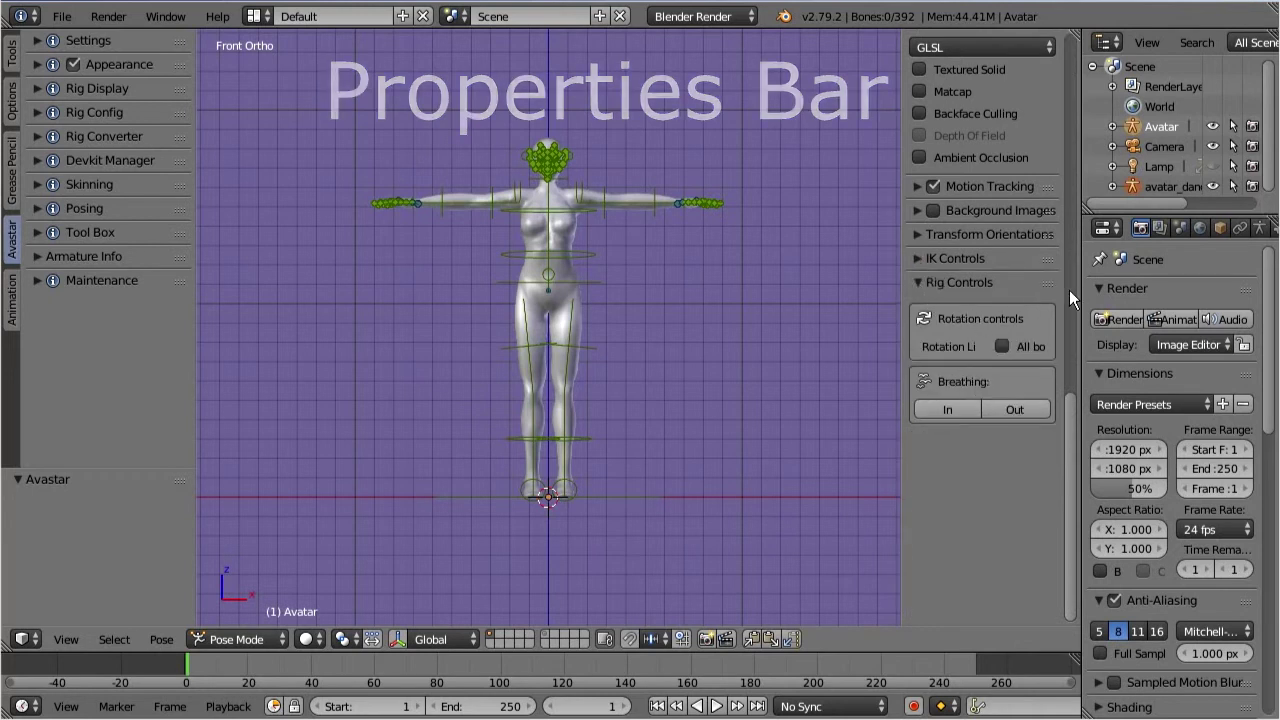
# - Widen the Properties editor and show the Avatar armature's hair, head, eyes, body and skirt mesh toggles
pyautogui.moveTo(1081, 292); pyautogui.dragTo(988, 279)
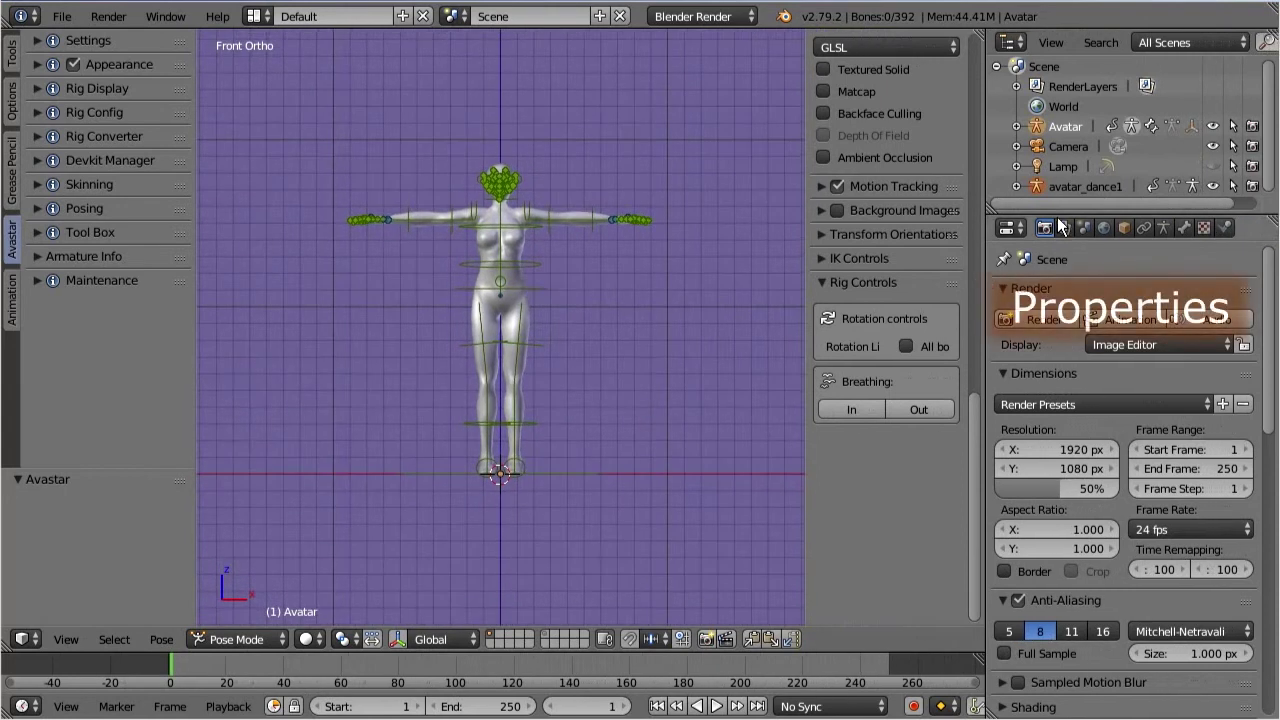
pyautogui.click(1124, 228)
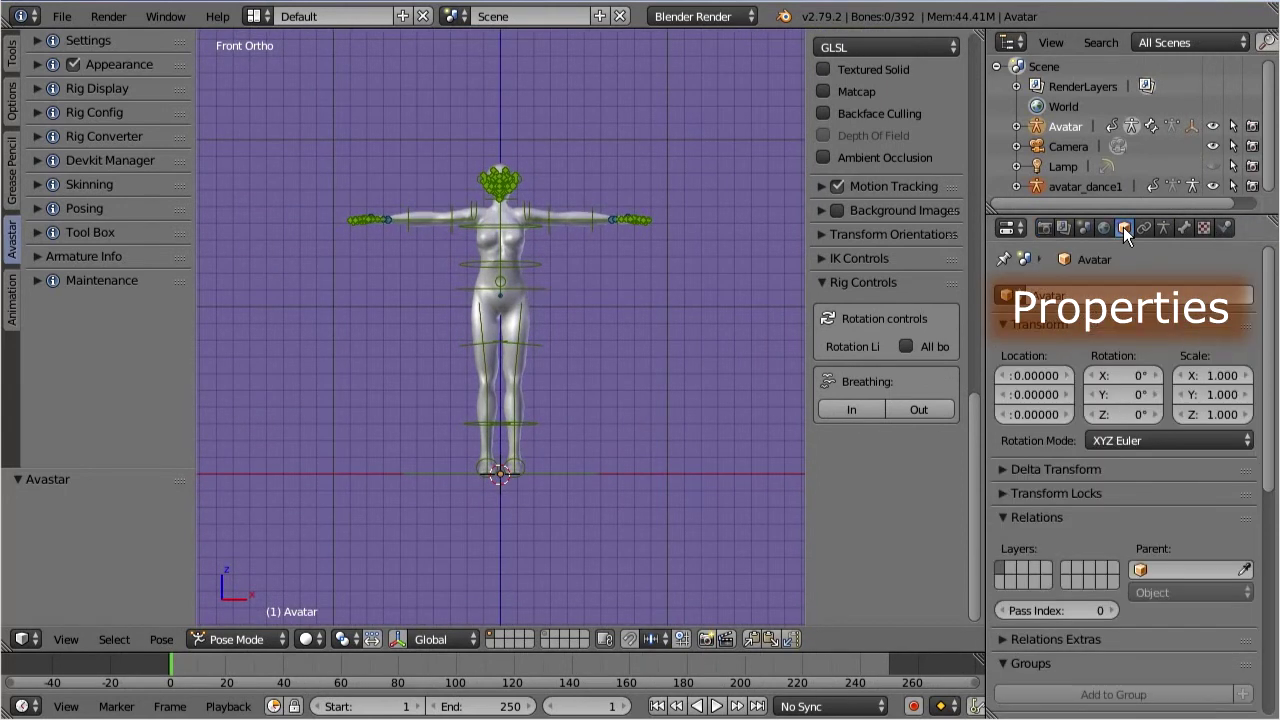
pyautogui.moveTo(1270, 260); pyautogui.dragTo(1270, 492)
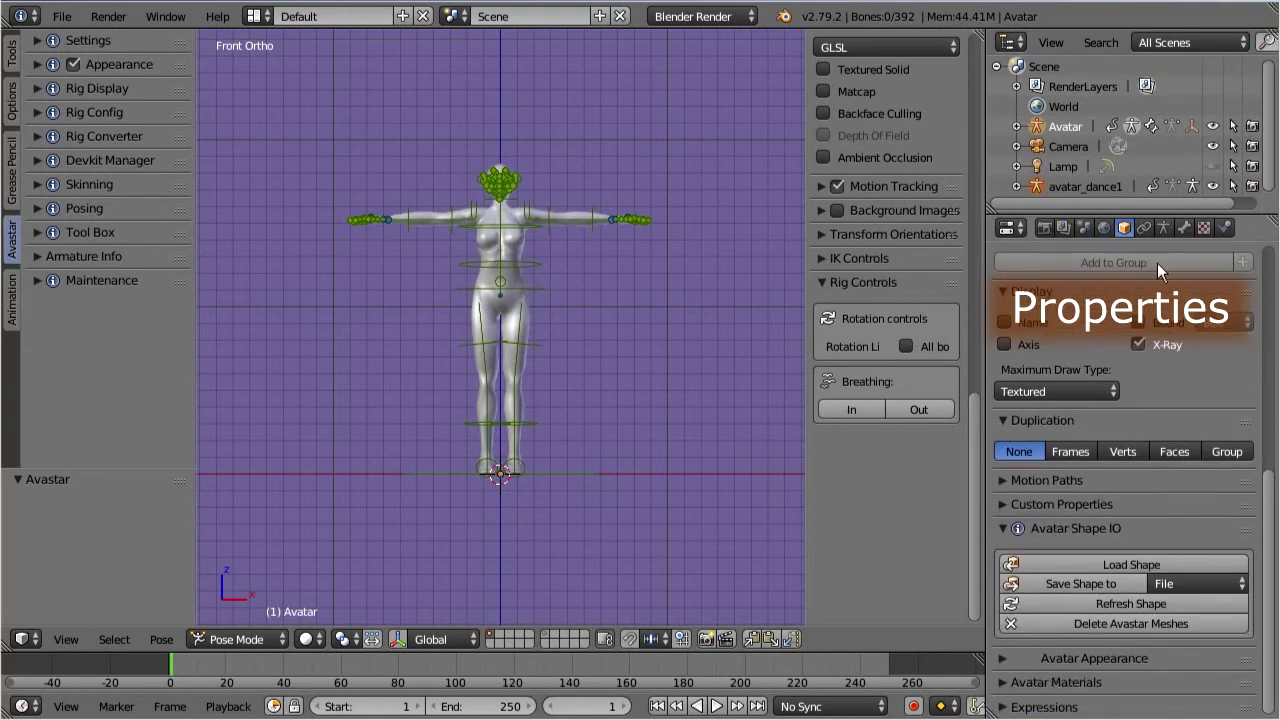
pyautogui.click(1160, 228)
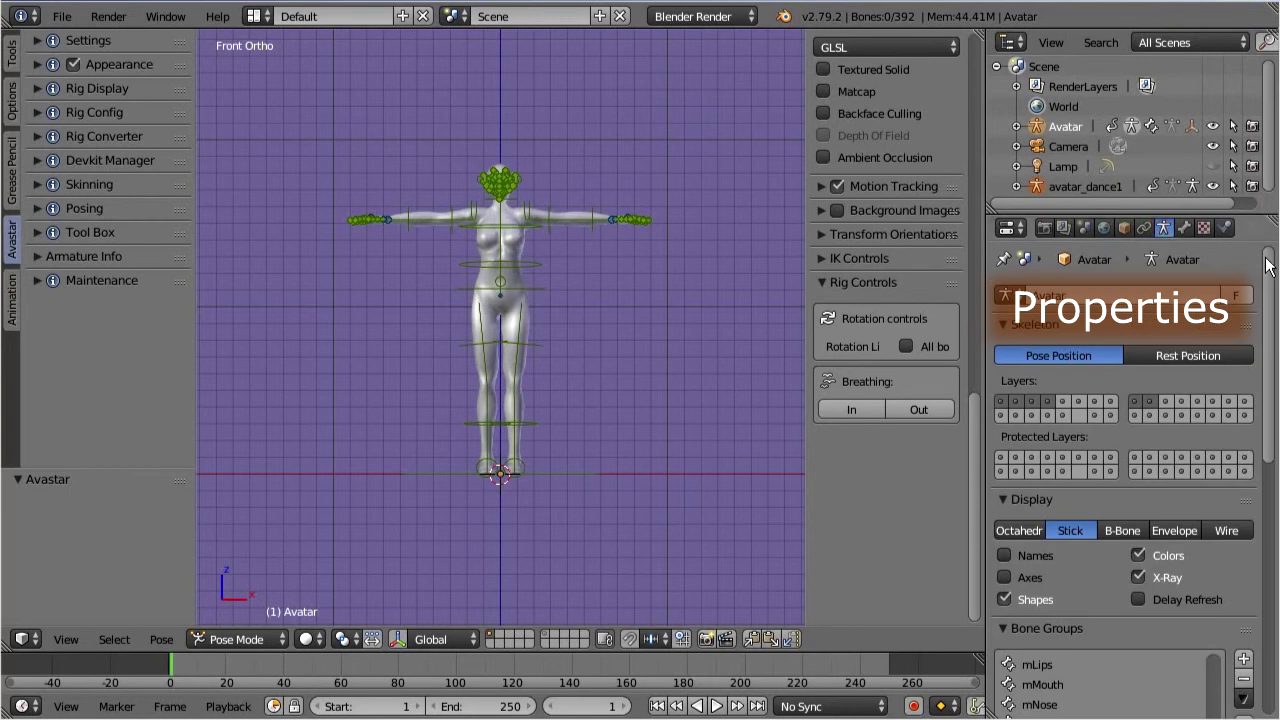
pyautogui.moveTo(1270, 312); pyautogui.dragTo(1268, 535)
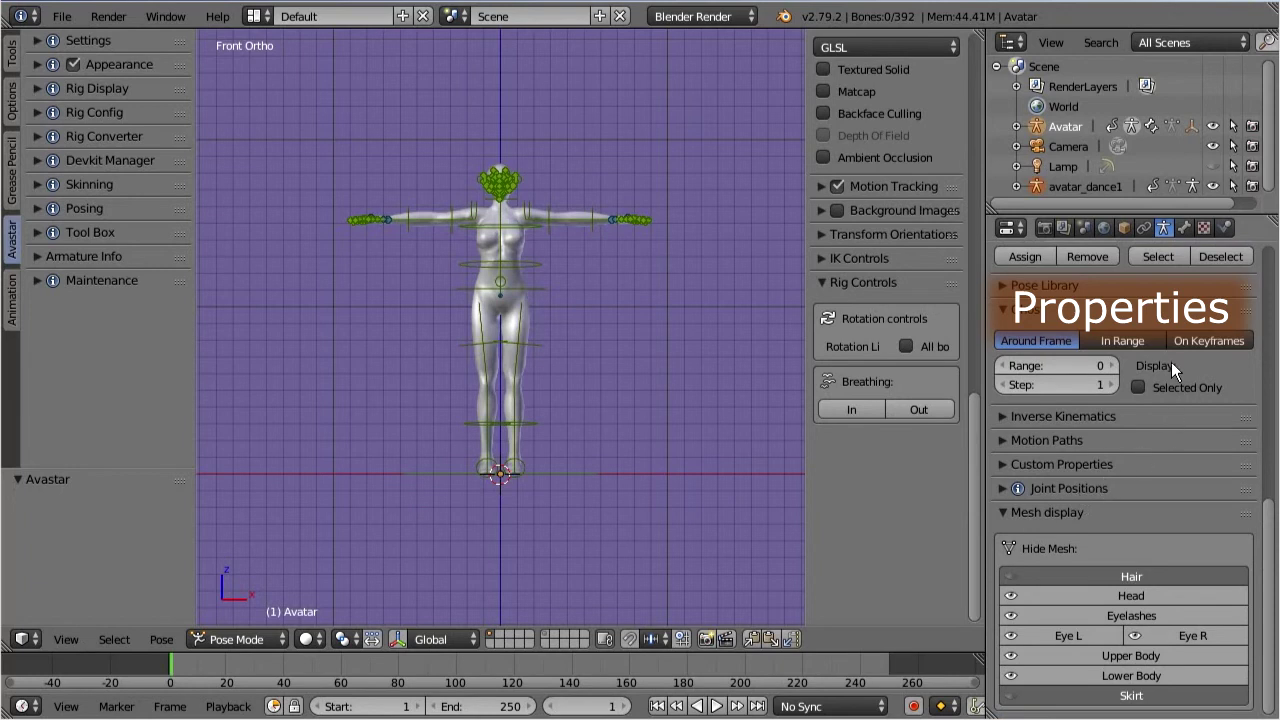
# - Scroll the render properties to Avastar's Animation Export settings: Anim mode, 24 fps, frames 1–250
pyautogui.click(1042, 229)
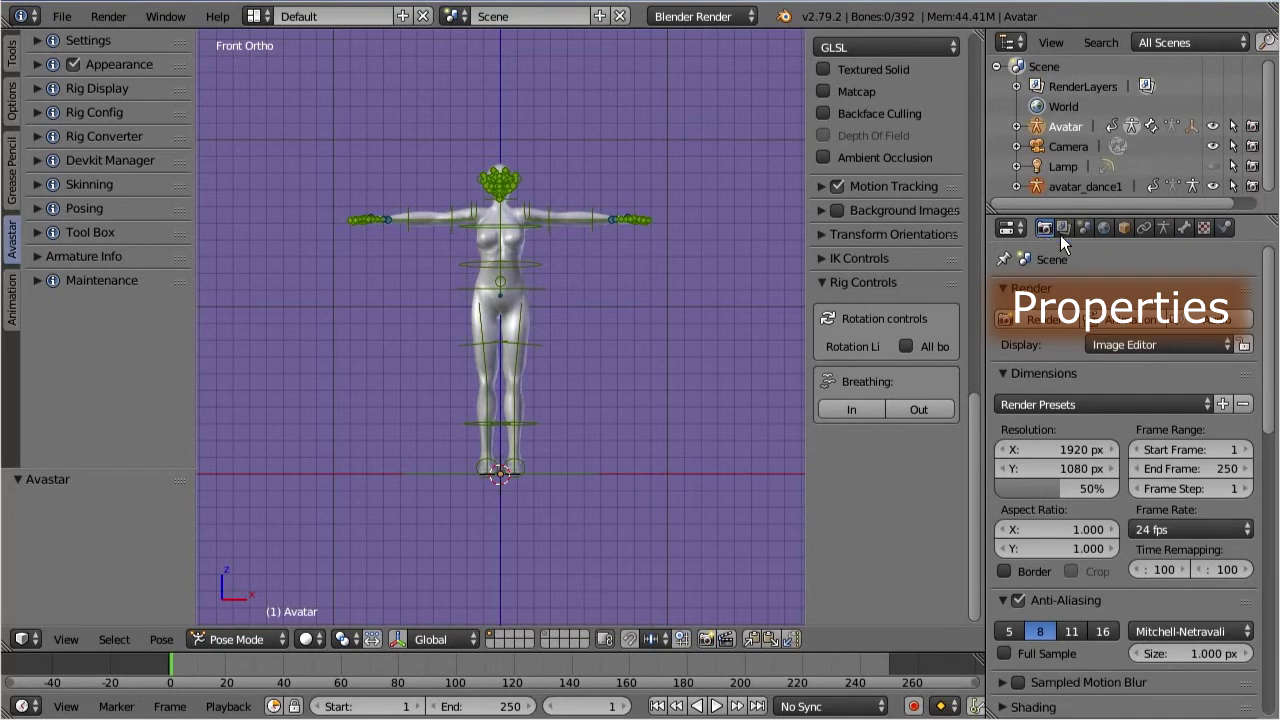
pyautogui.click(1266, 255)
pyautogui.moveTo(1266, 255); pyautogui.dragTo(1276, 572)
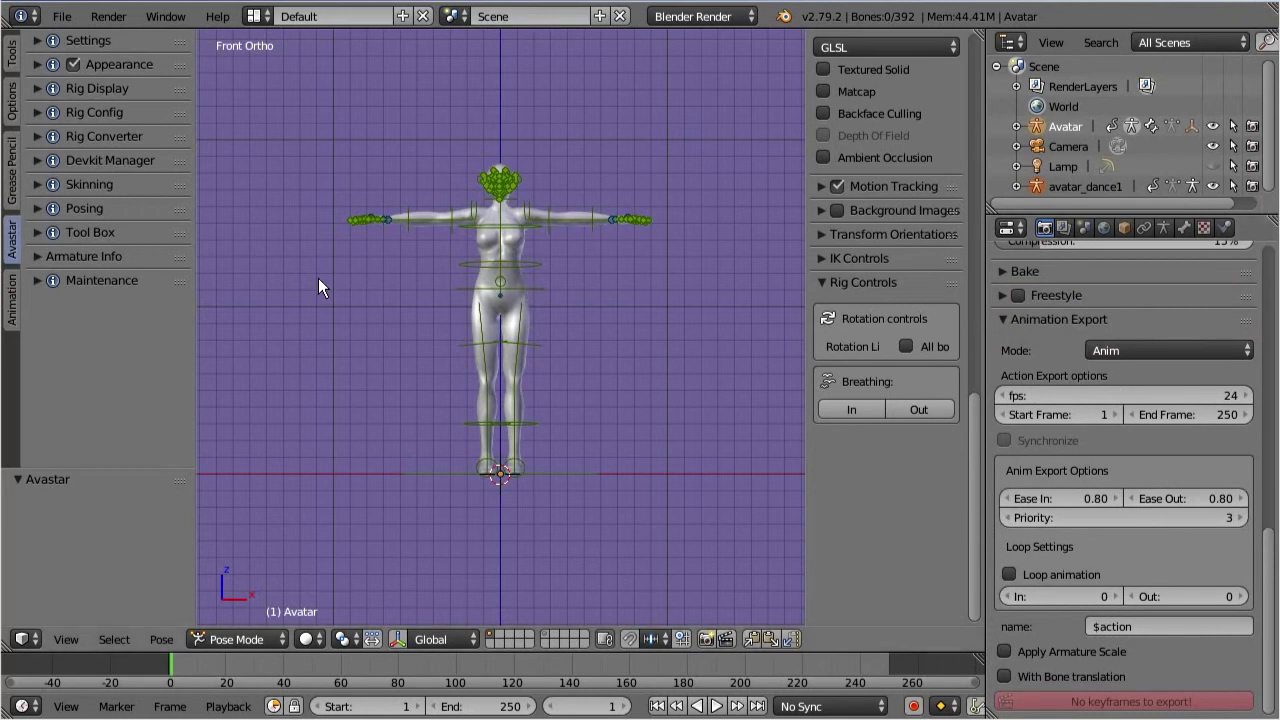
# - Glance at the Toolshelf's Animation tab with Motion Transfer, then return to the Avastar tab
pyautogui.click(12, 322)
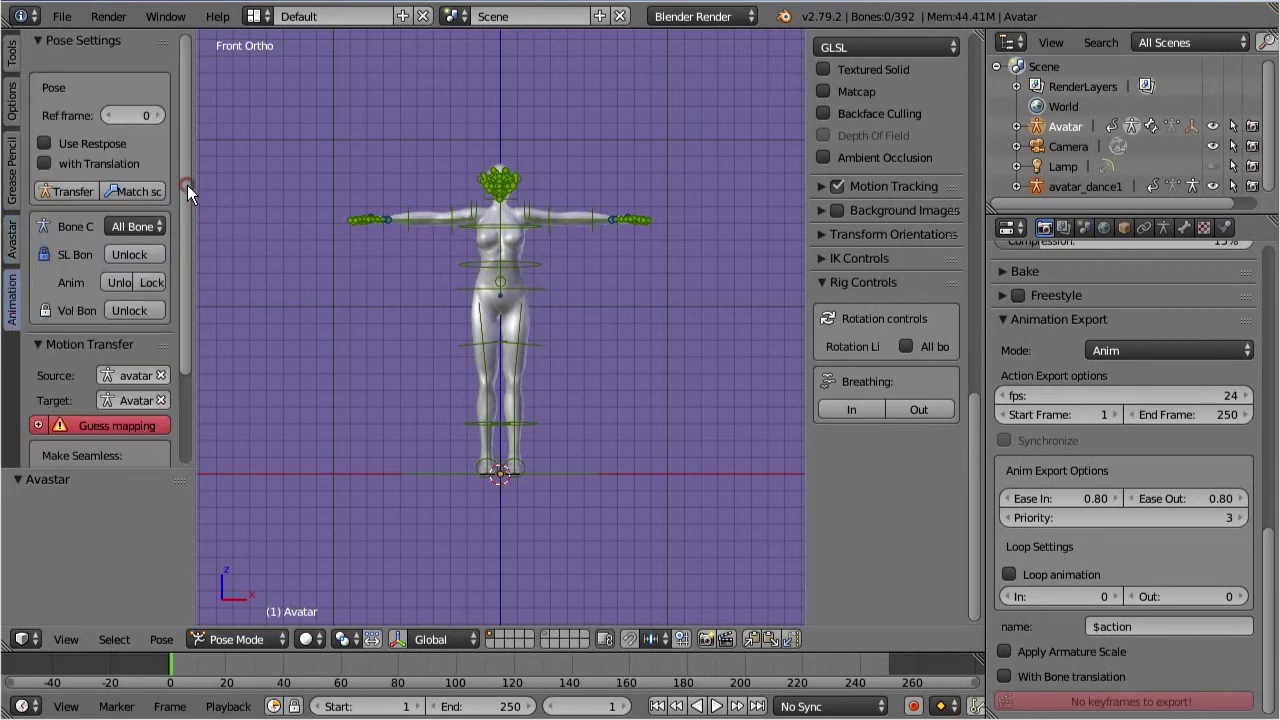
pyautogui.moveTo(187, 185); pyautogui.dragTo(178, 297)
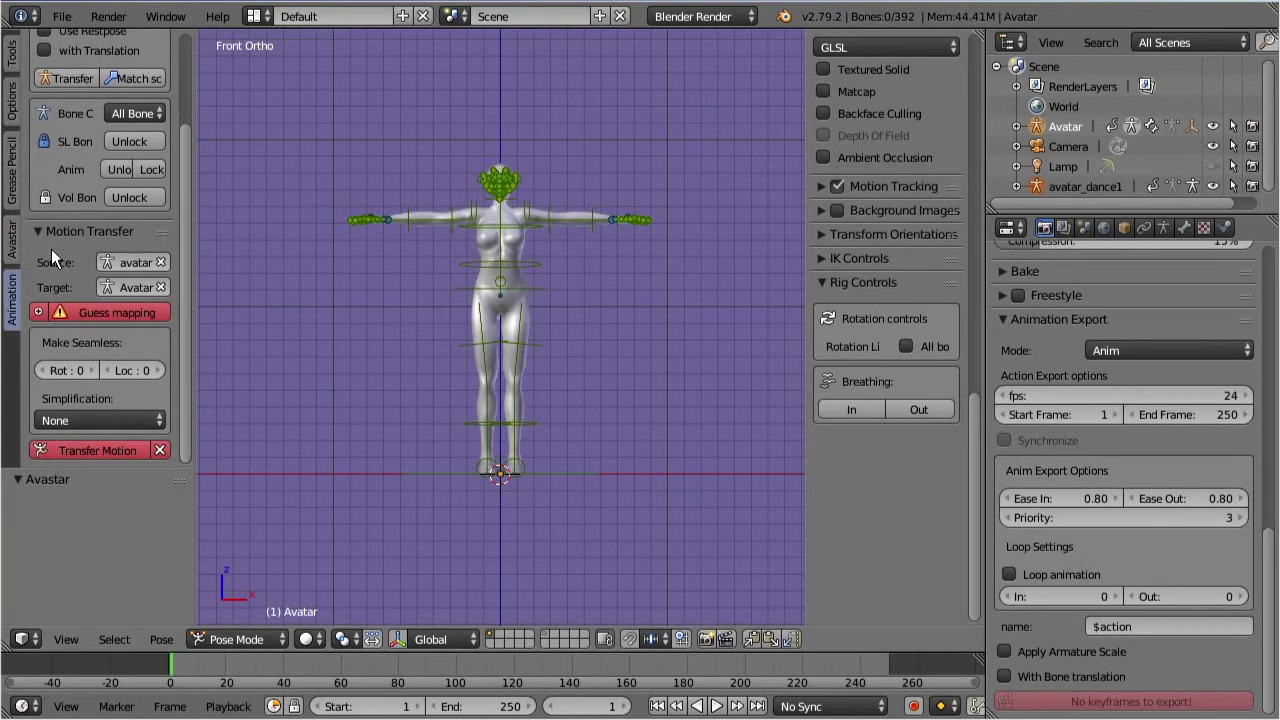
pyautogui.click(15, 254)
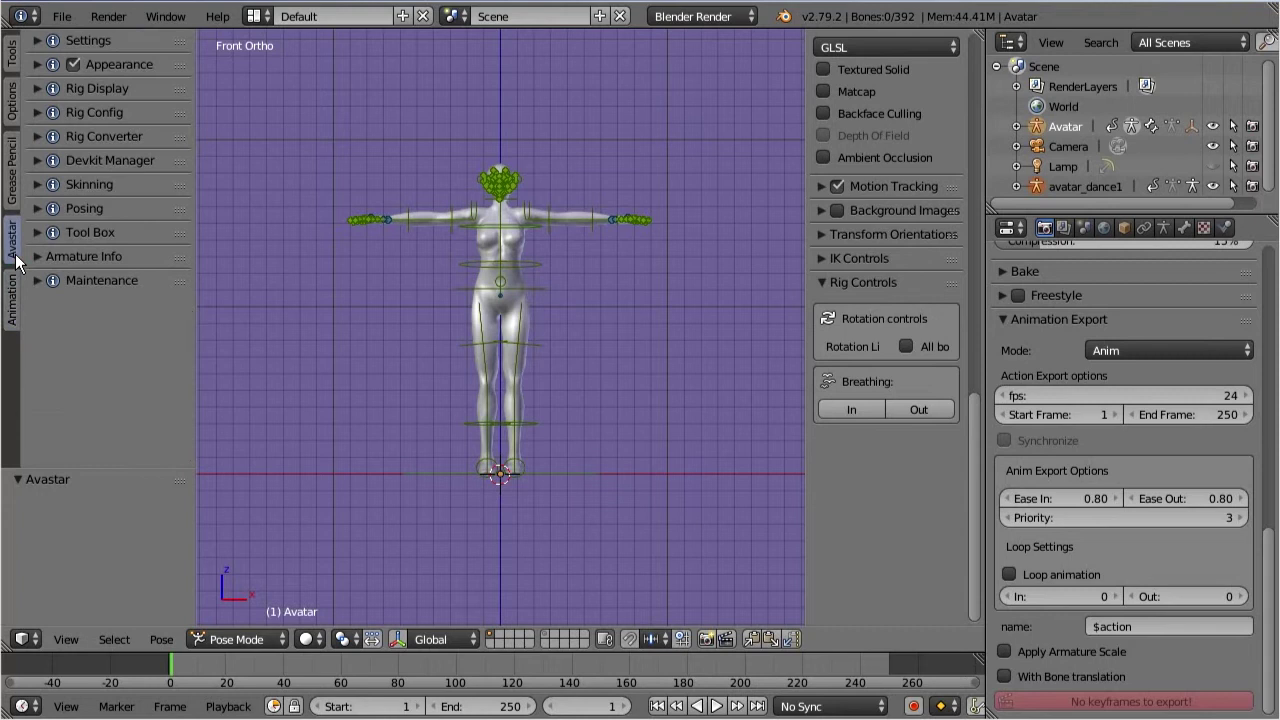
pyautogui.click(62, 18)
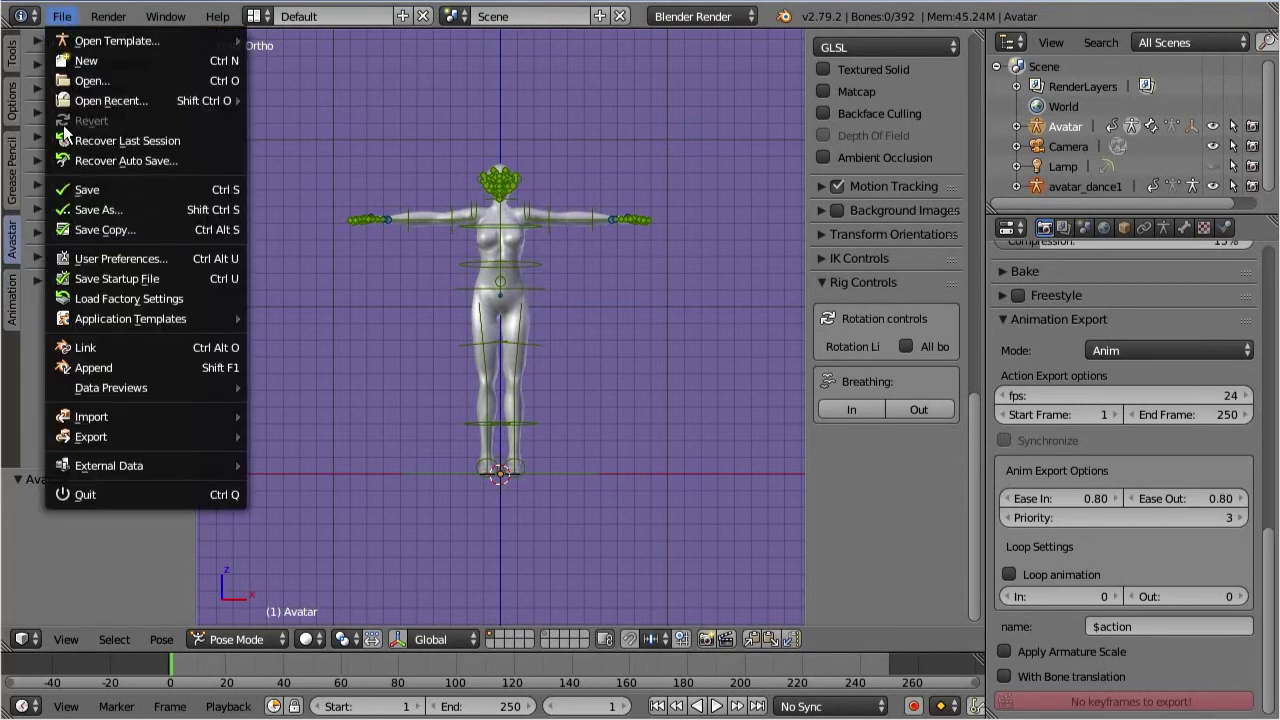
pyautogui.moveTo(126, 415)
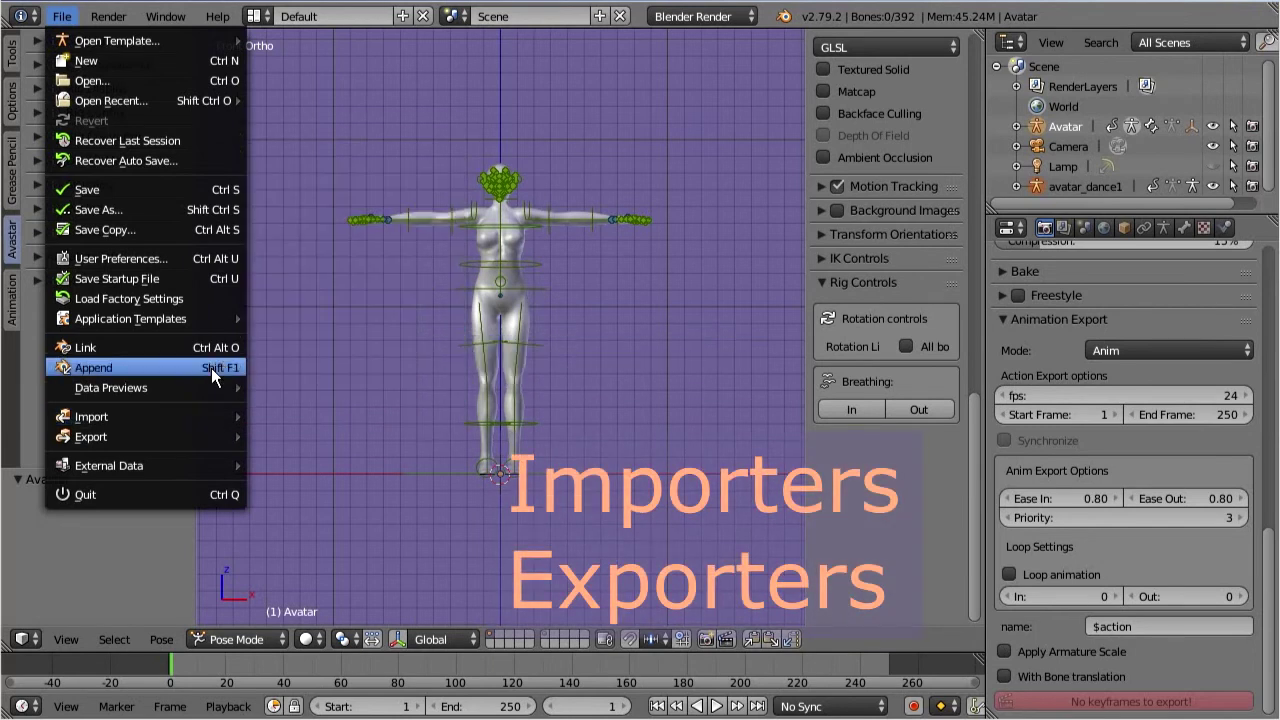
pyautogui.moveTo(148, 435)
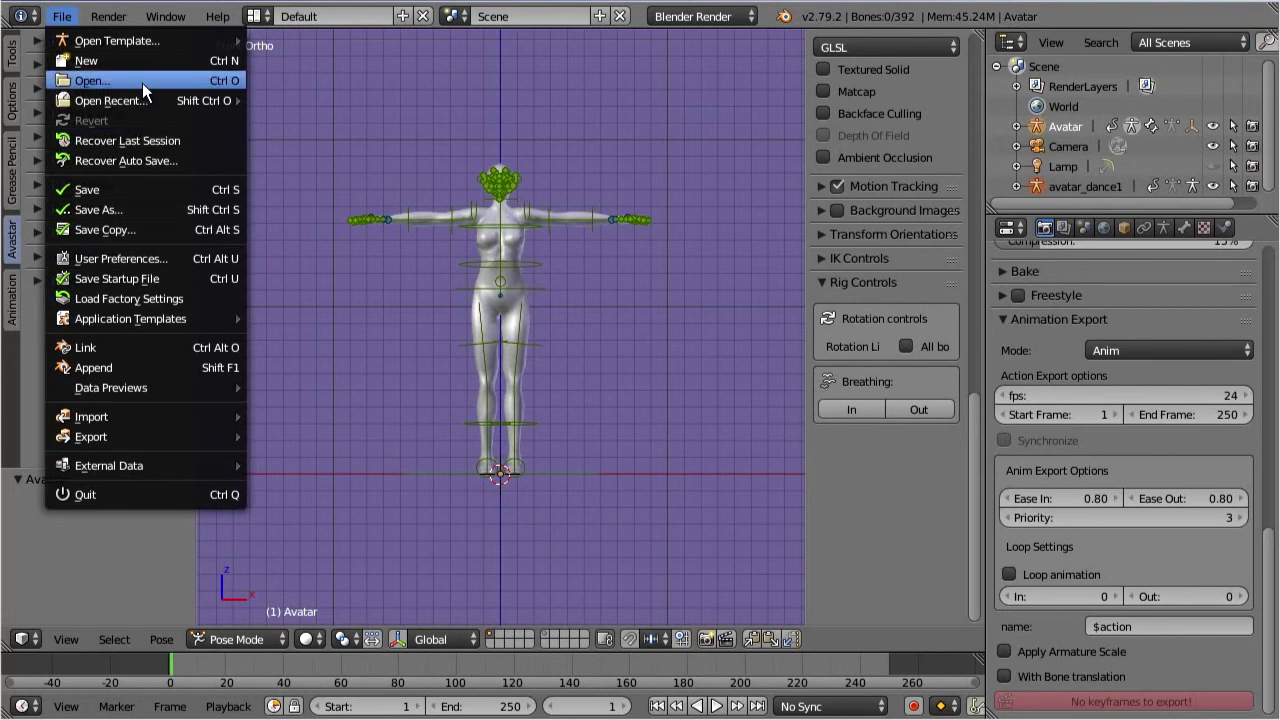
pyautogui.moveTo(184, 42)
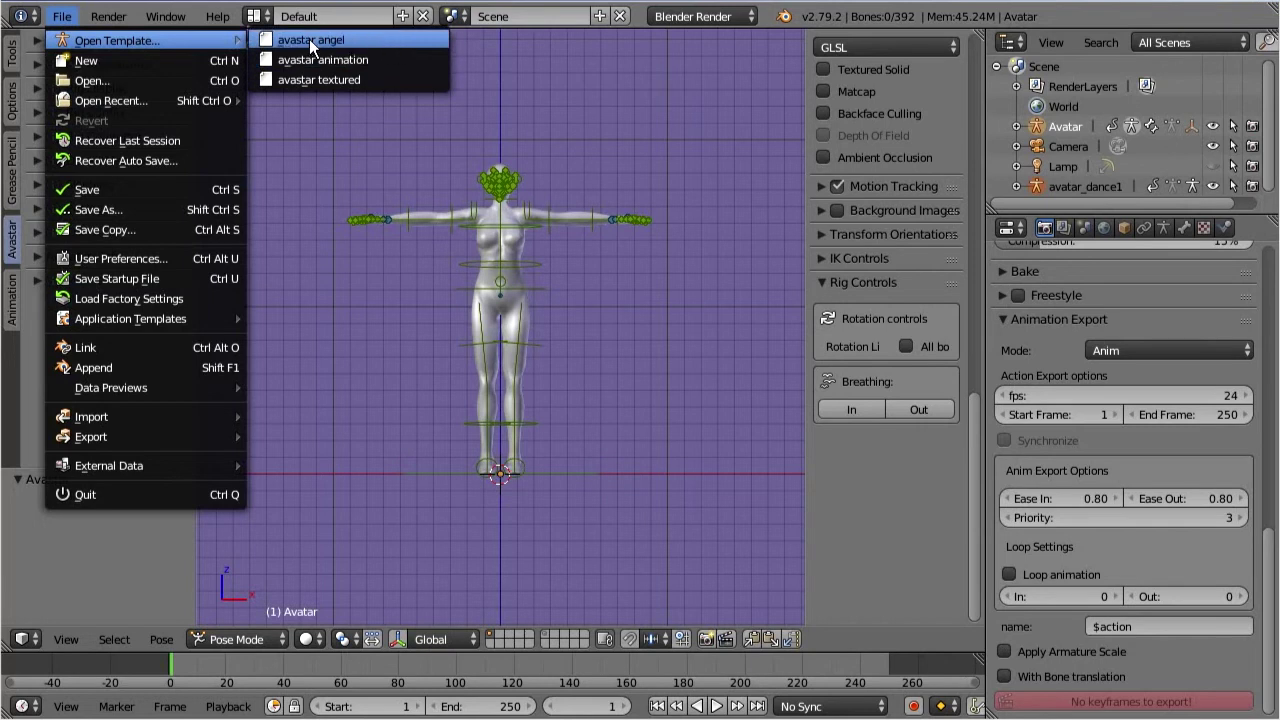
pyautogui.moveTo(217, 18)
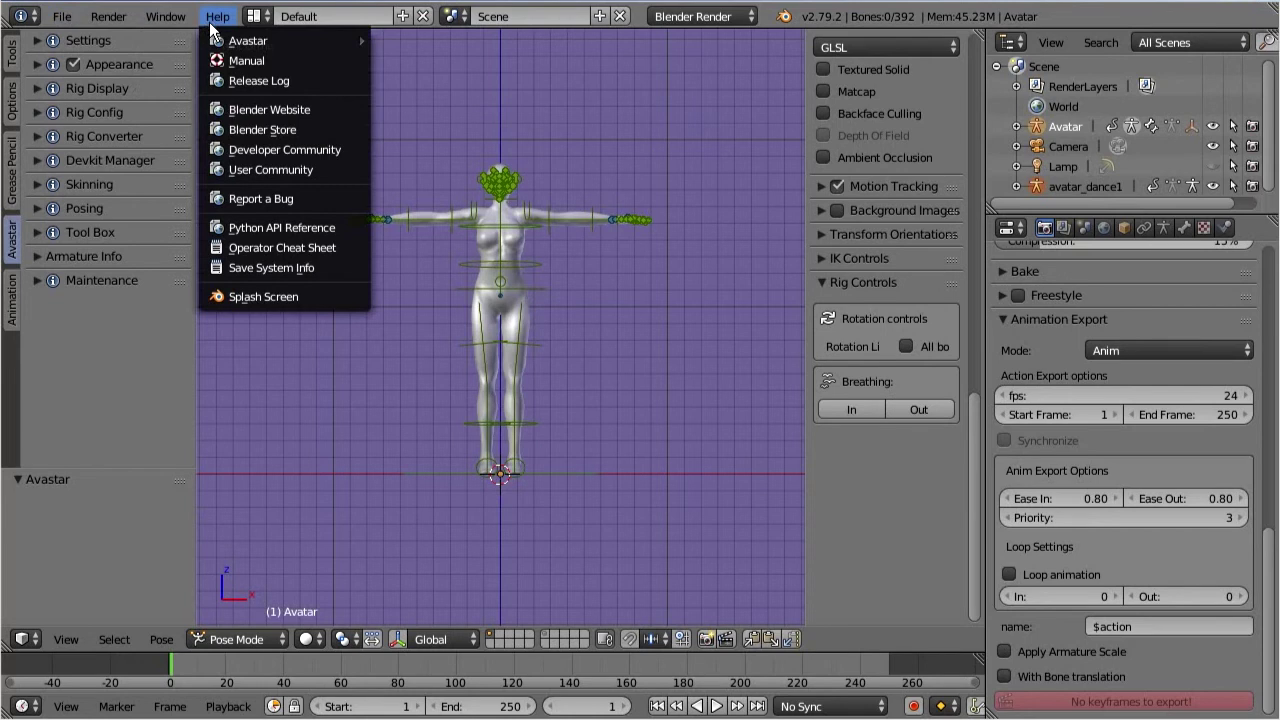
pyautogui.moveTo(224, 43)
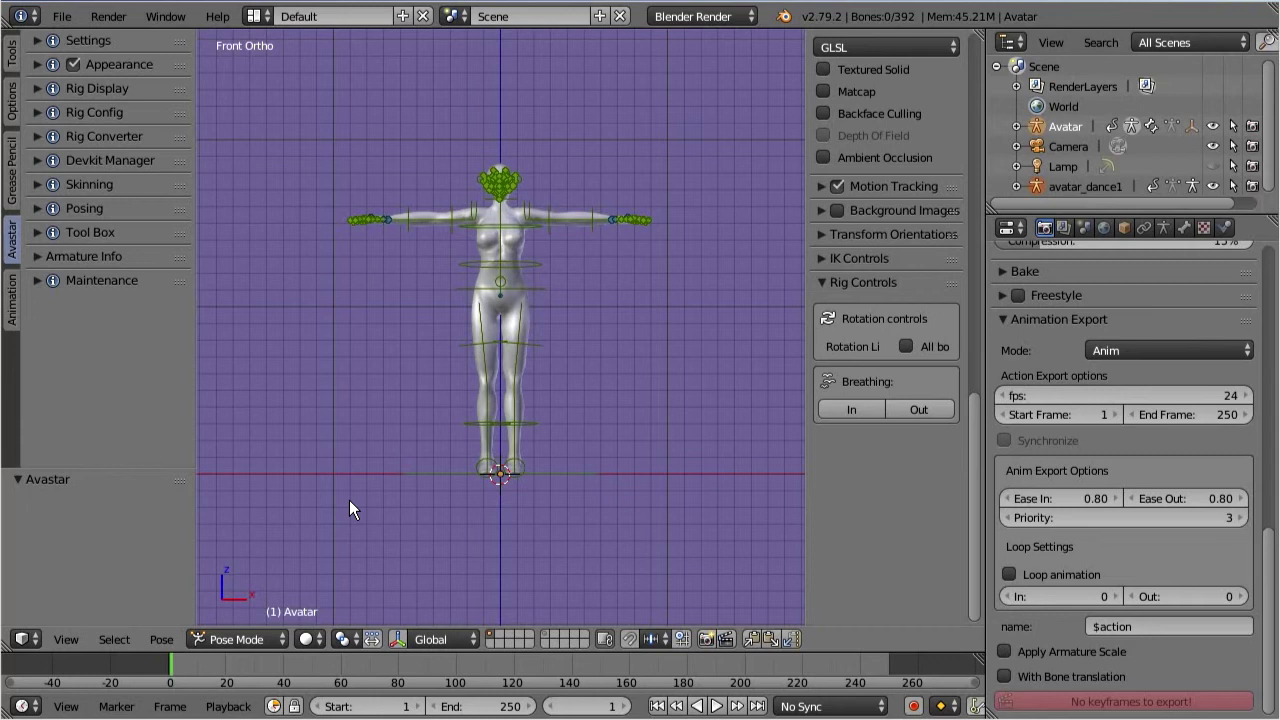
pyautogui.click(213, 642)
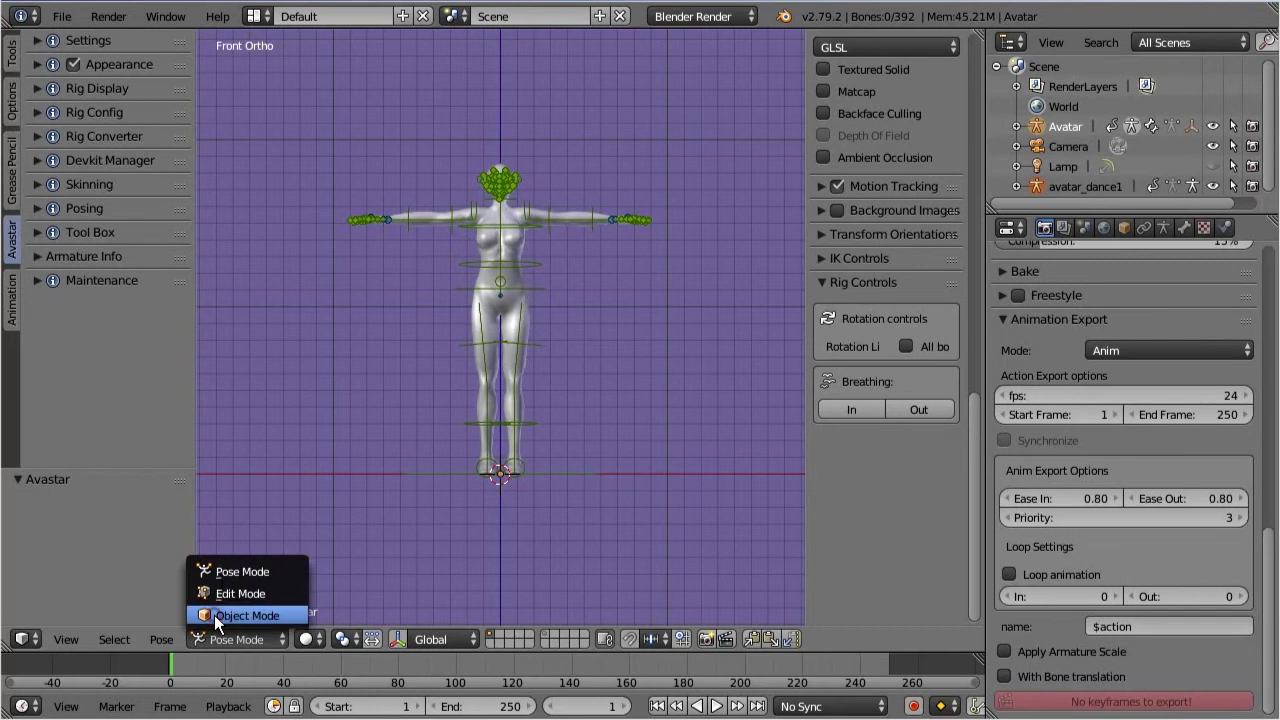
pyautogui.click(214, 615)
pyautogui.click(162, 641)
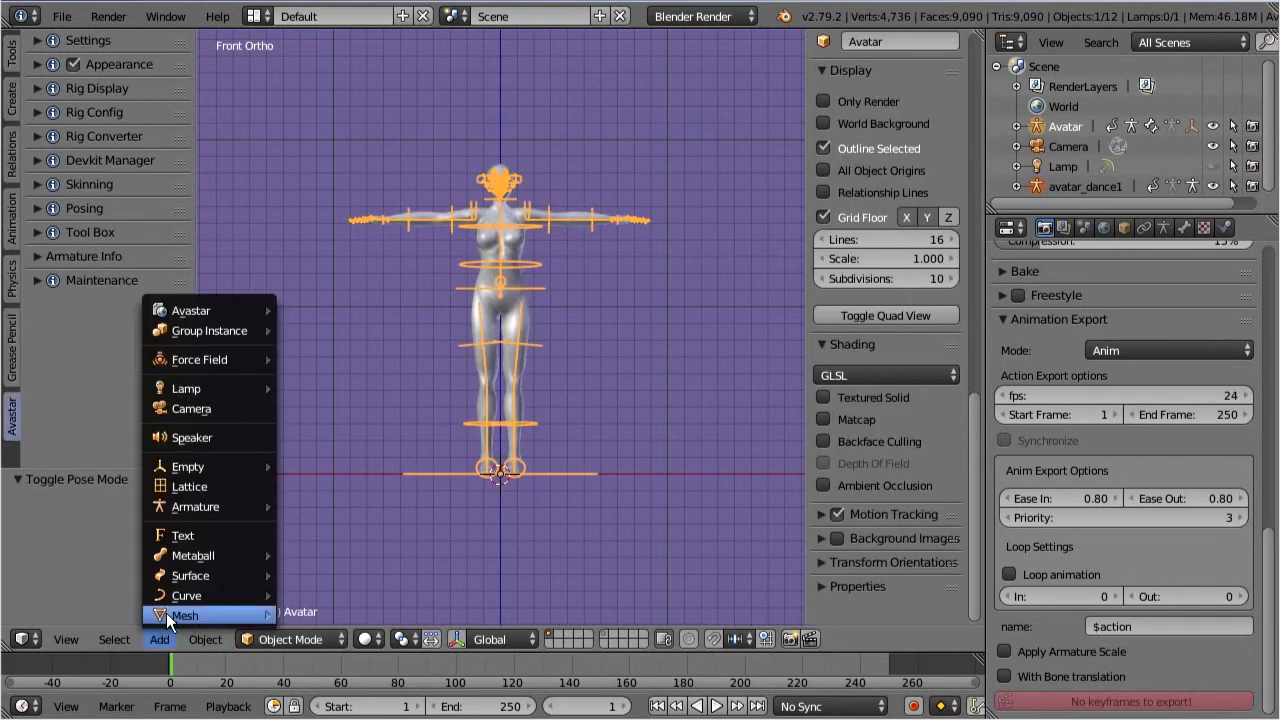
pyautogui.moveTo(232, 310)
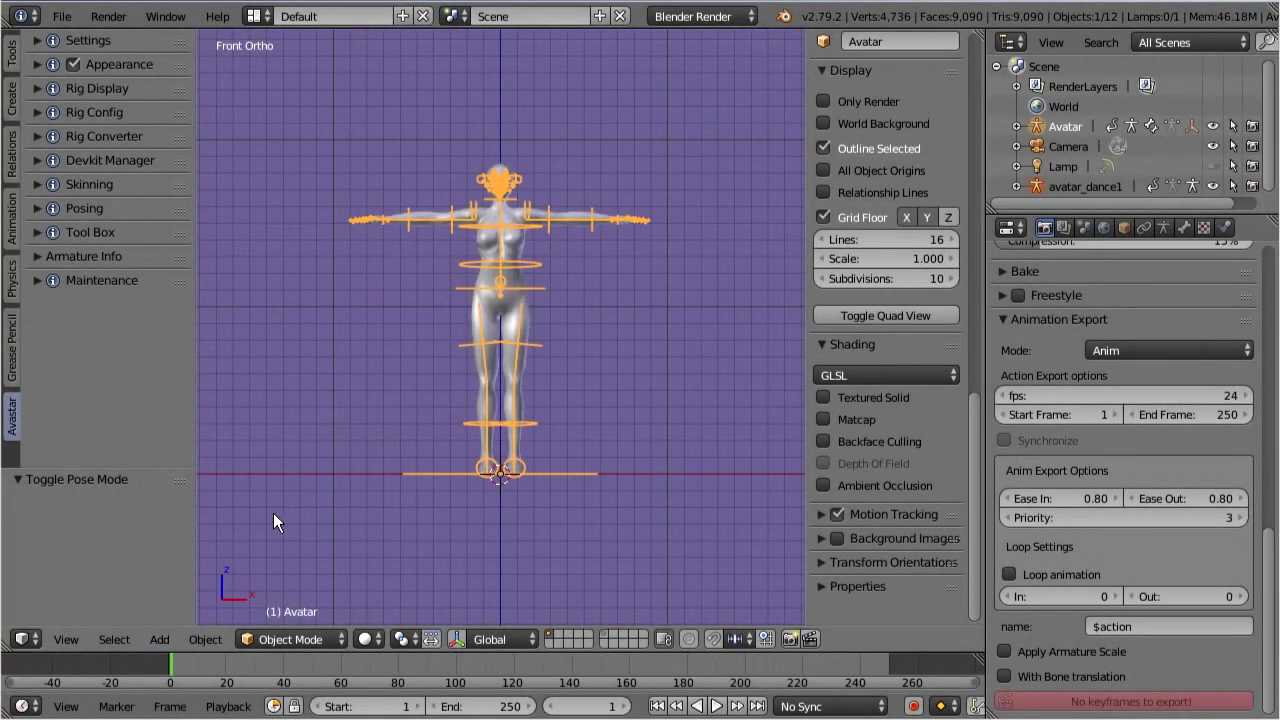
pyautogui.click(246, 639)
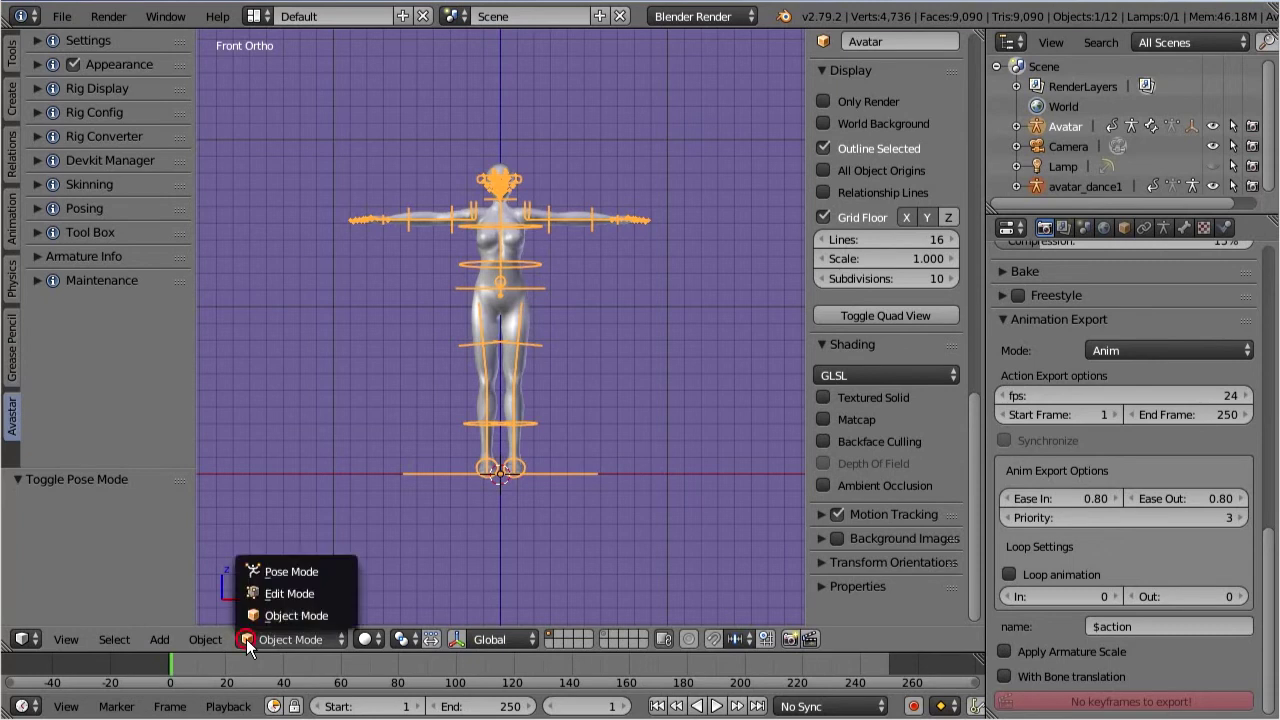
pyautogui.click(326, 570)
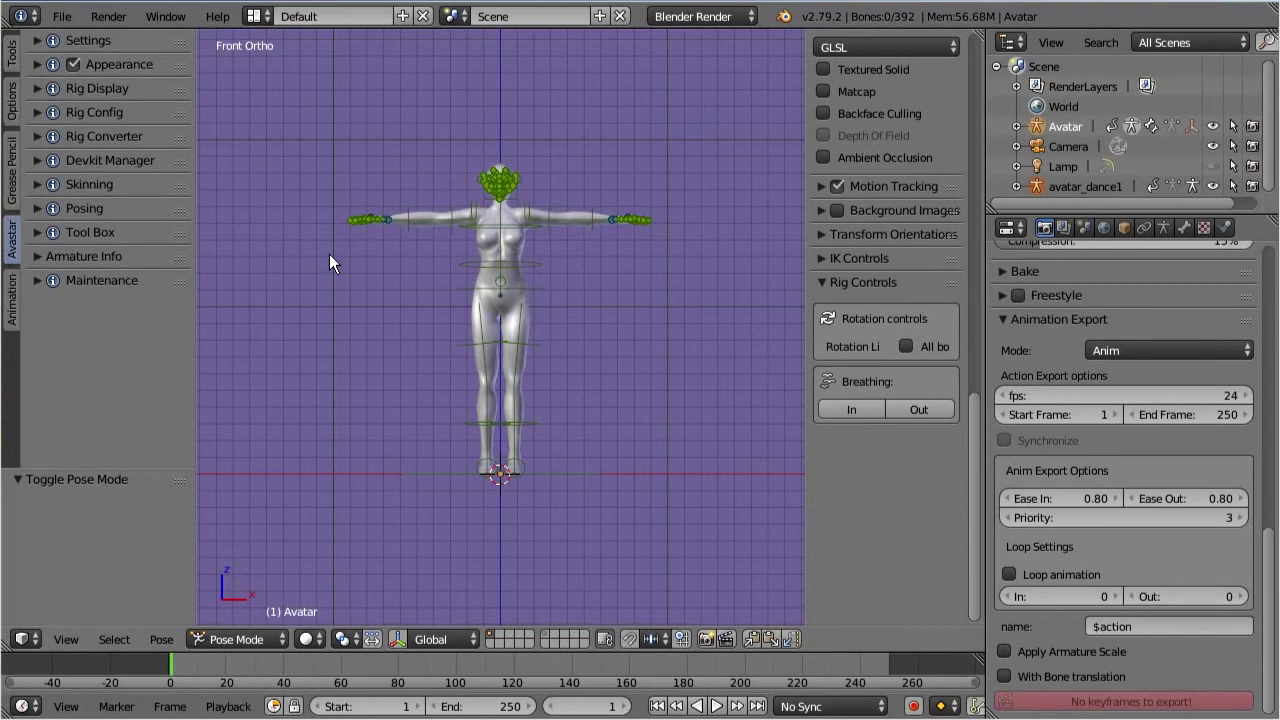
# - Expand Rig Display and toggle hand, face, IK, wing and deform bone groups, checking side and front views
pyautogui.click(60, 90)
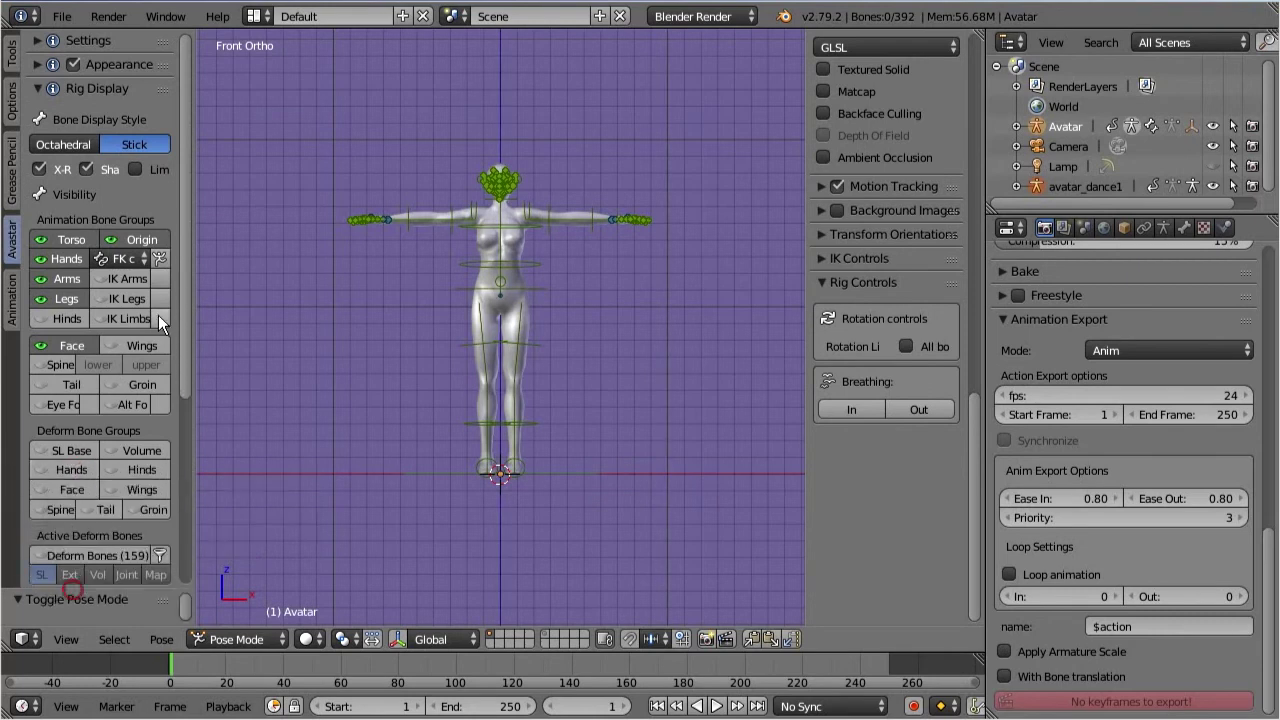
pyautogui.click(64, 259)
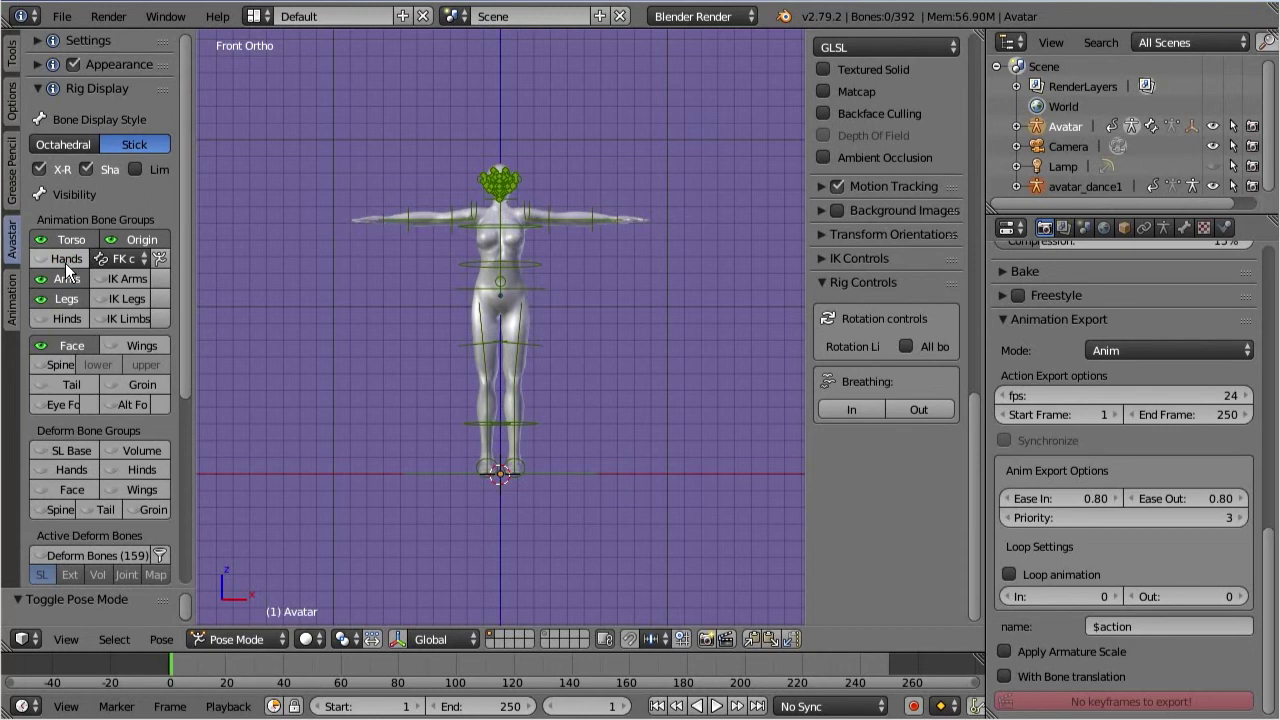
pyautogui.click(61, 346)
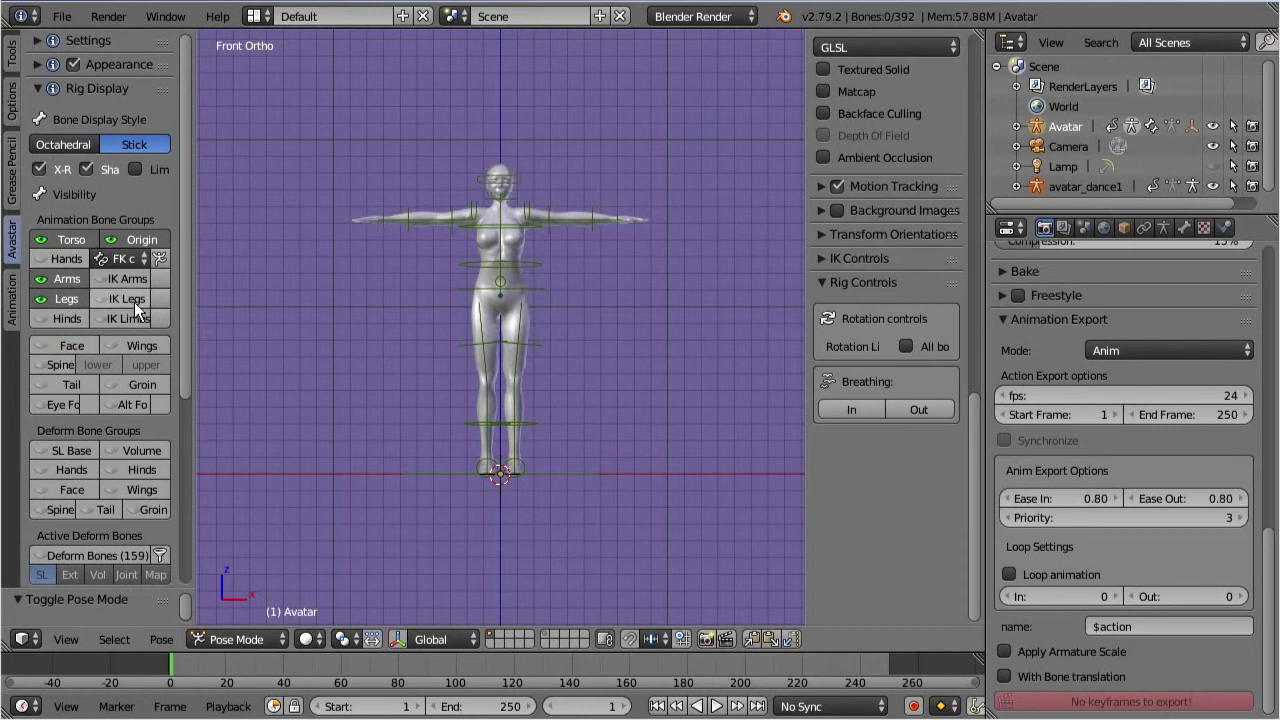
pyautogui.moveTo(137, 277); pyautogui.dragTo(139, 561)
pyautogui.moveTo(64, 382); pyautogui.dragTo(66, 259)
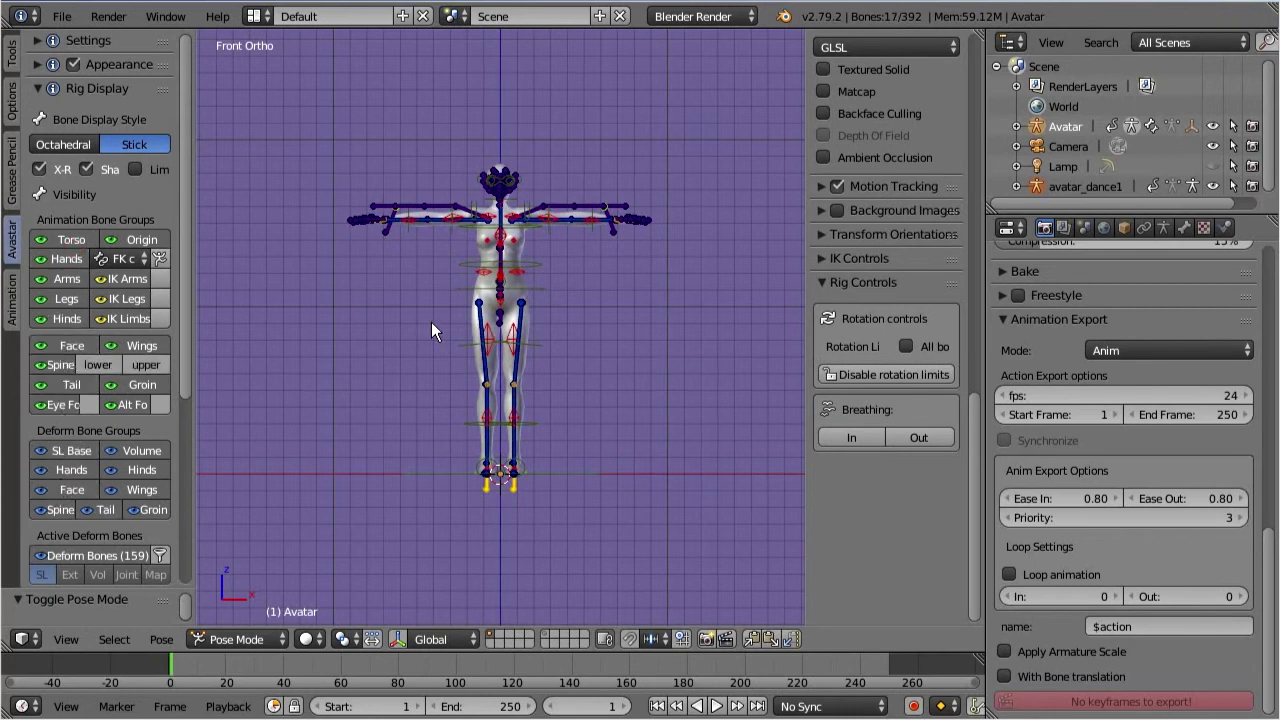
pyautogui.press('KP_3')
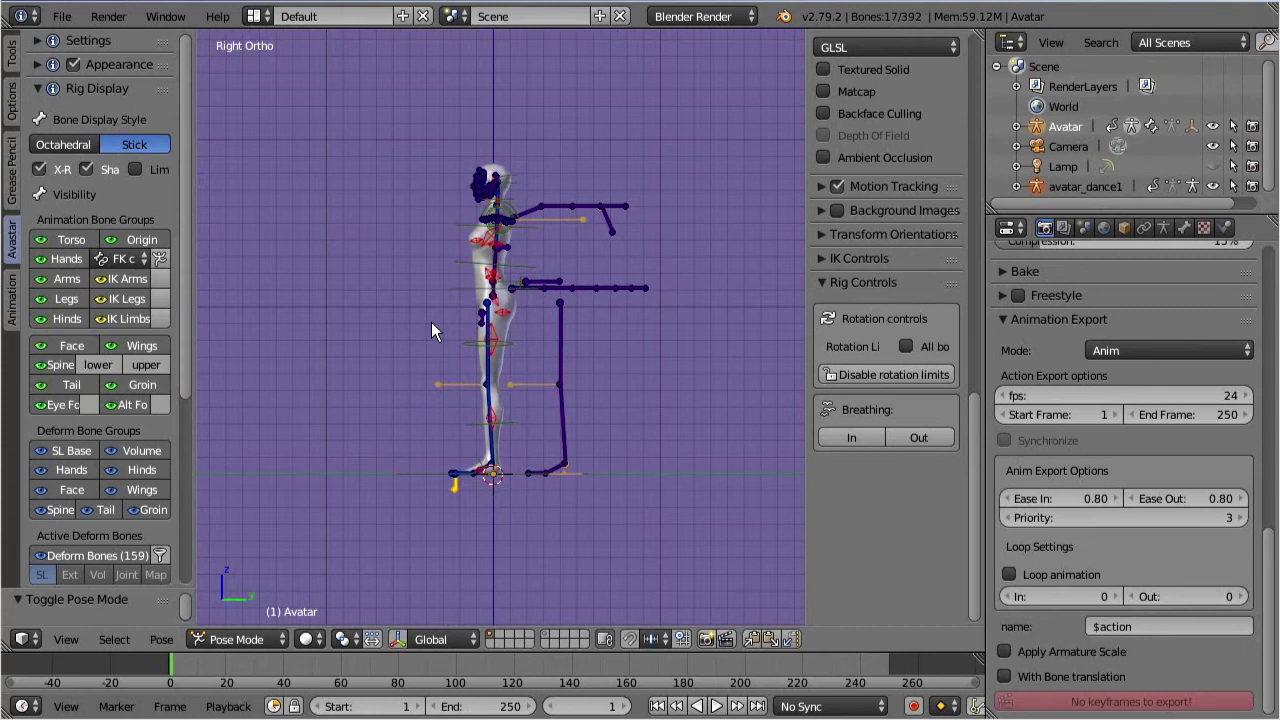
pyautogui.press('KP_1')
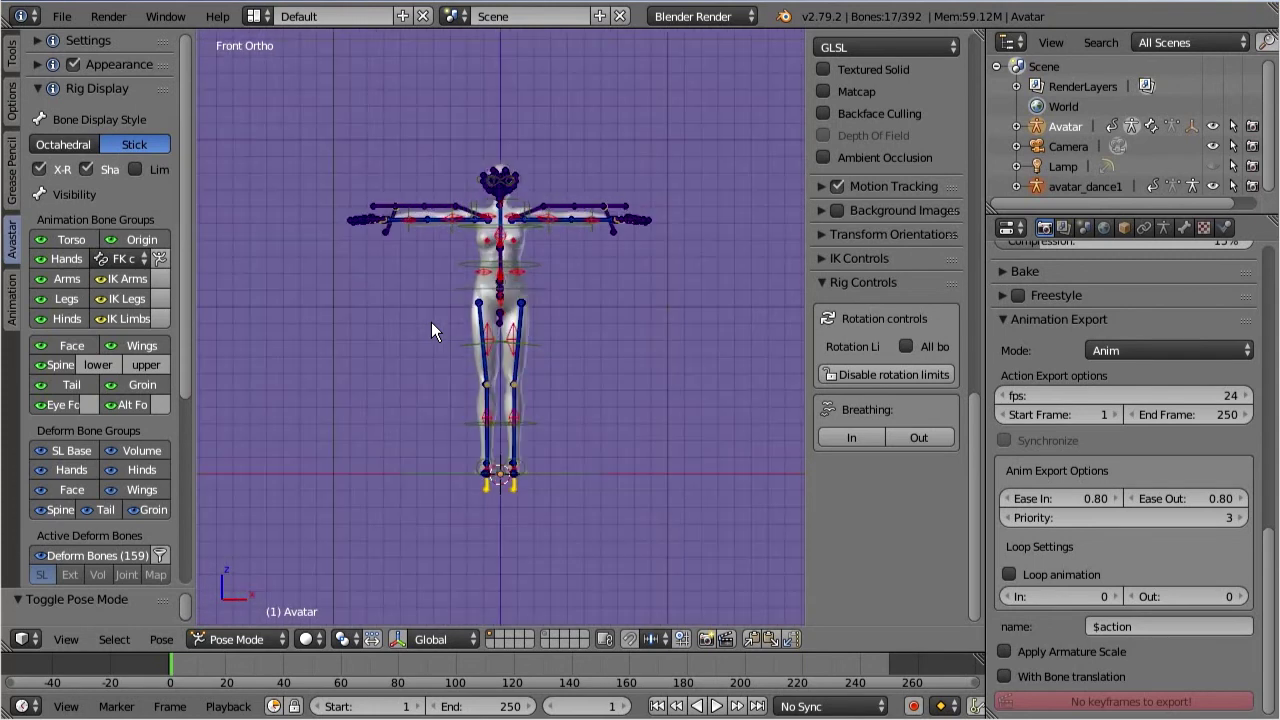
# - Hide the red deform groups and hand bones, show the leg bones, then view the avatar from above
pyautogui.moveTo(123, 551); pyautogui.dragTo(128, 504)
pyautogui.click(62, 258)
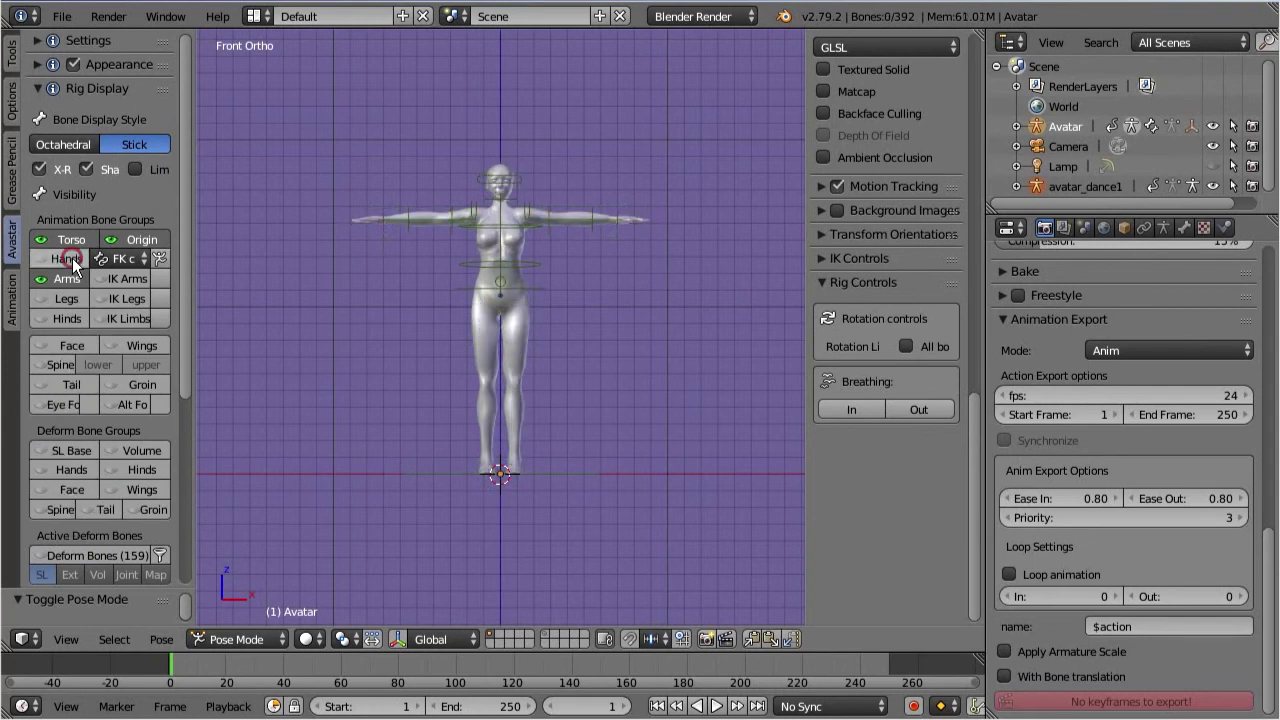
pyautogui.click(70, 294)
pyautogui.scroll(3, 341, 327)
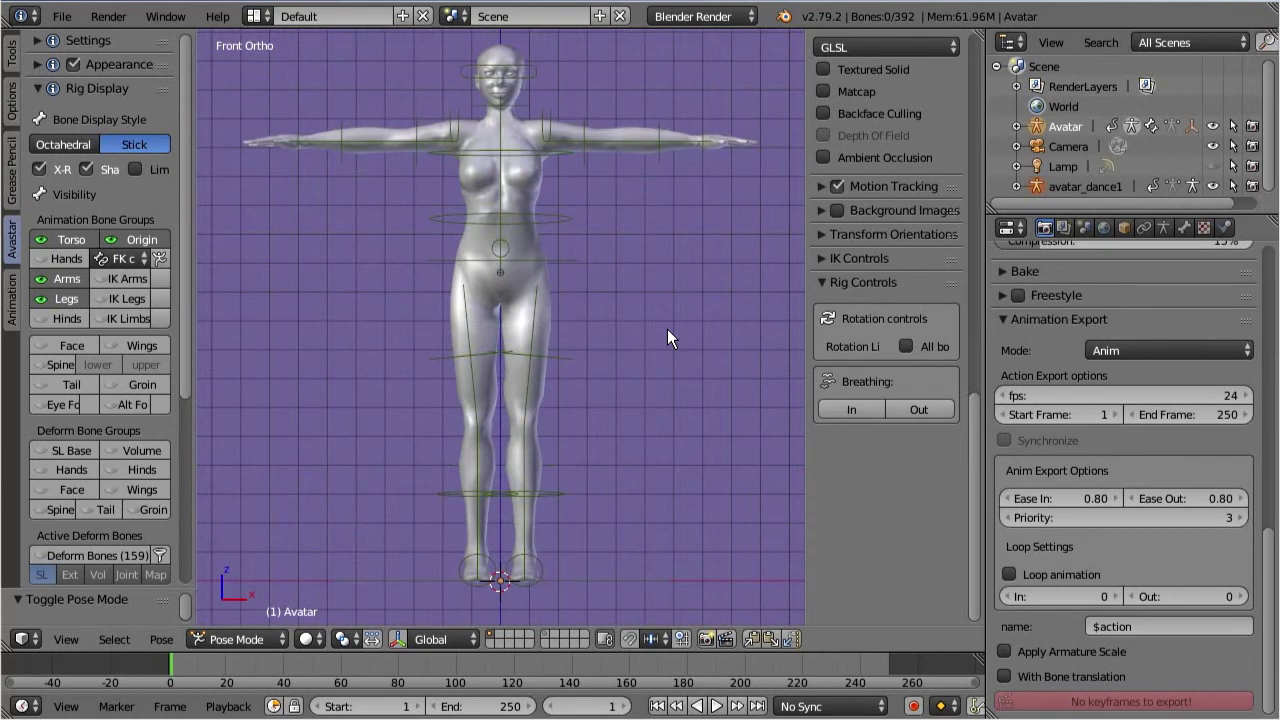
pyautogui.press('KP_8')
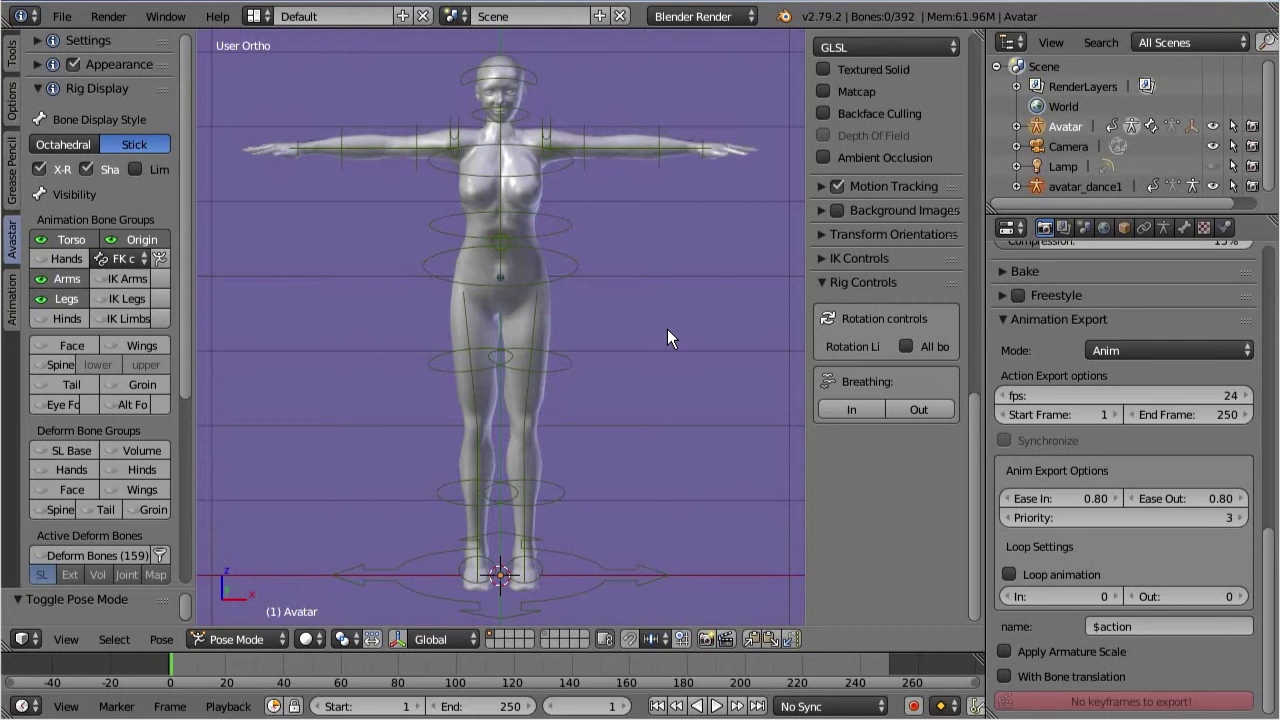
pyautogui.press('KP_8')
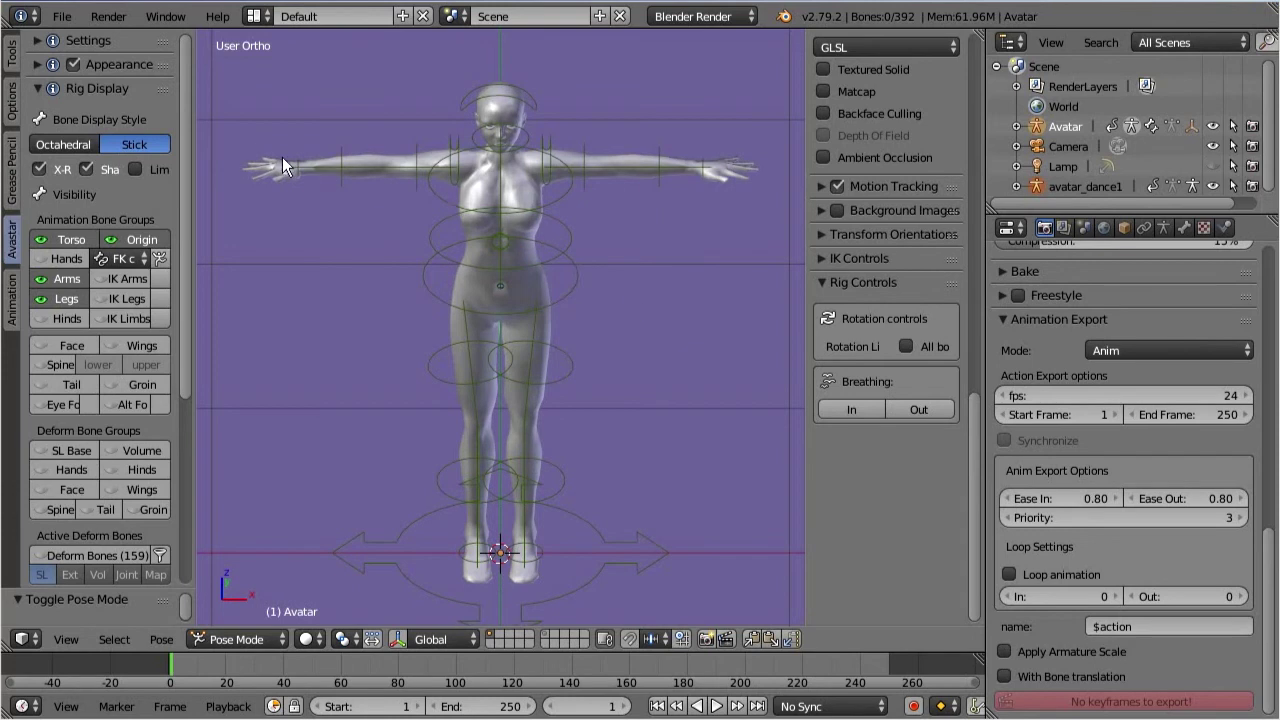
pyautogui.moveTo(196, 147); pyautogui.dragTo(236, 142)
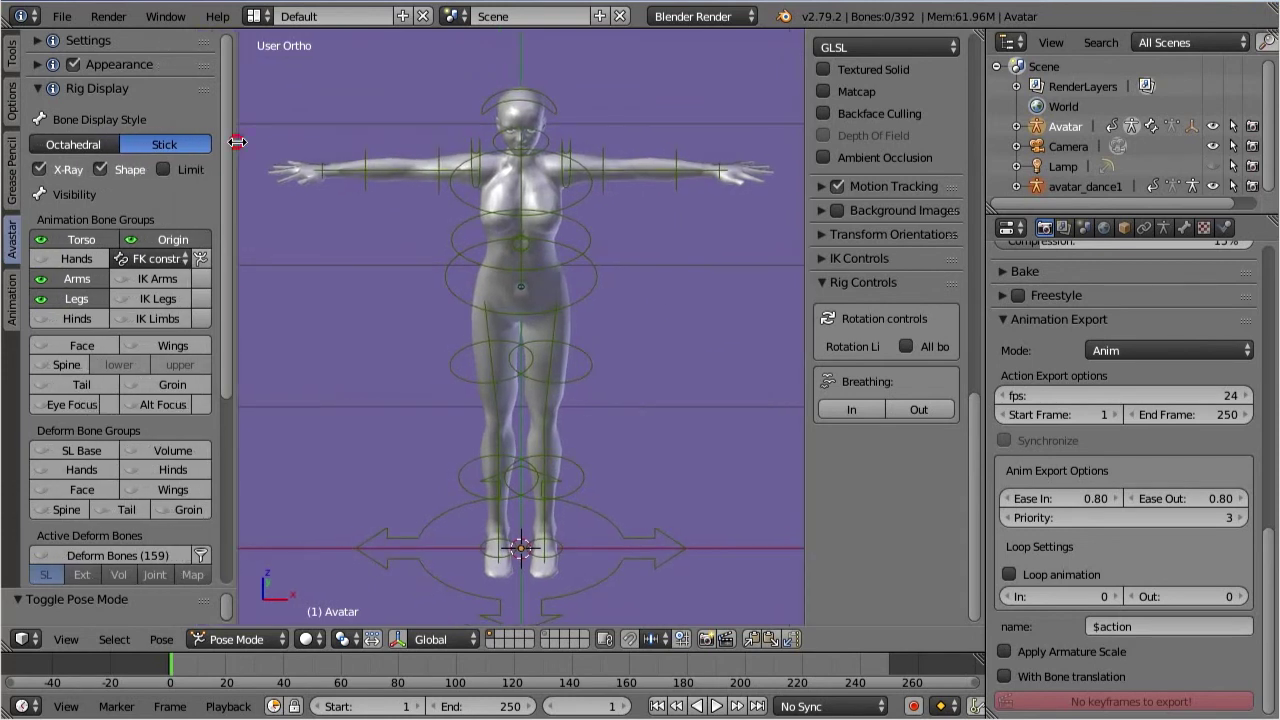
# - Turn off bone Shape, try Octahedral, settle on Stick bones and return to front view
pyautogui.click(101, 171)
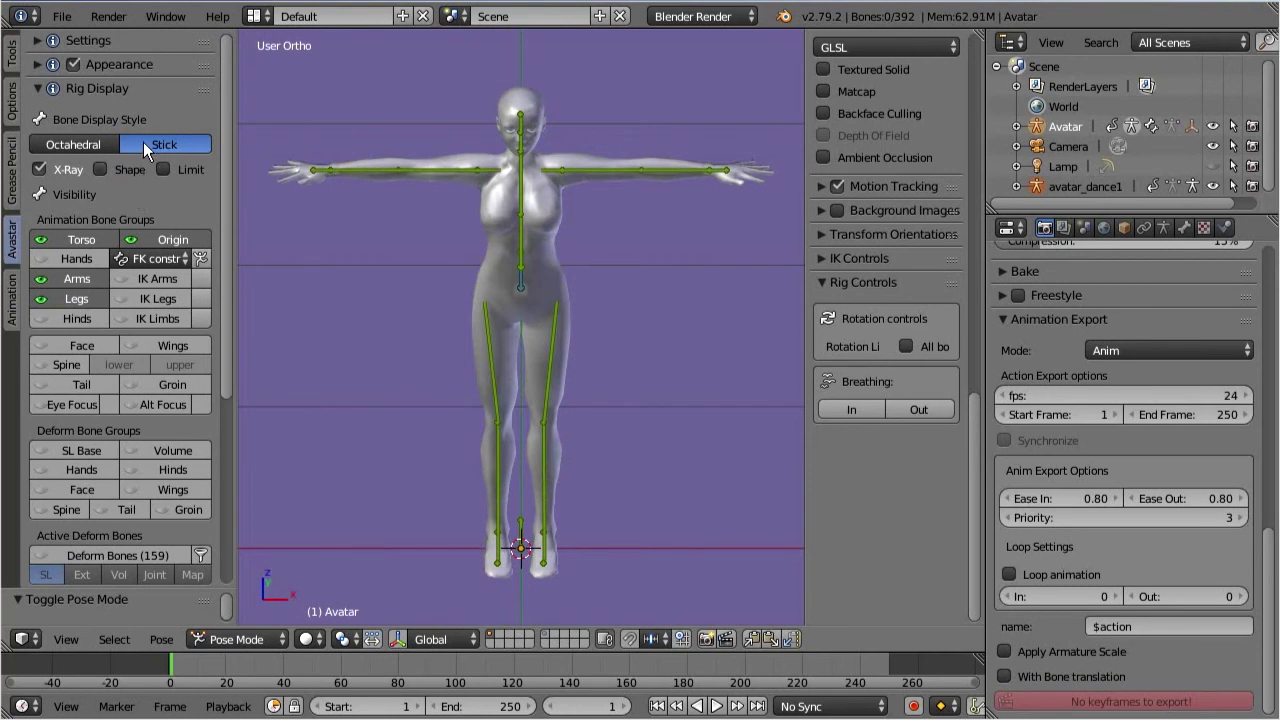
pyautogui.click(104, 145)
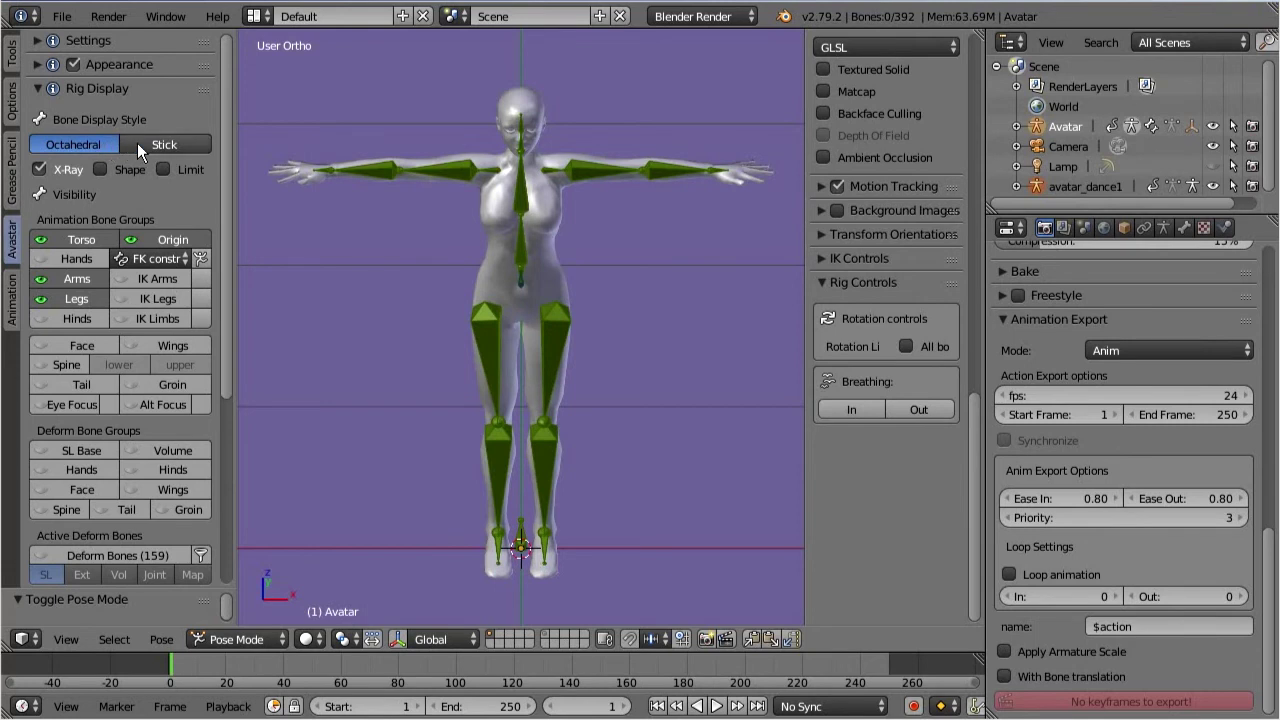
pyautogui.click(139, 144)
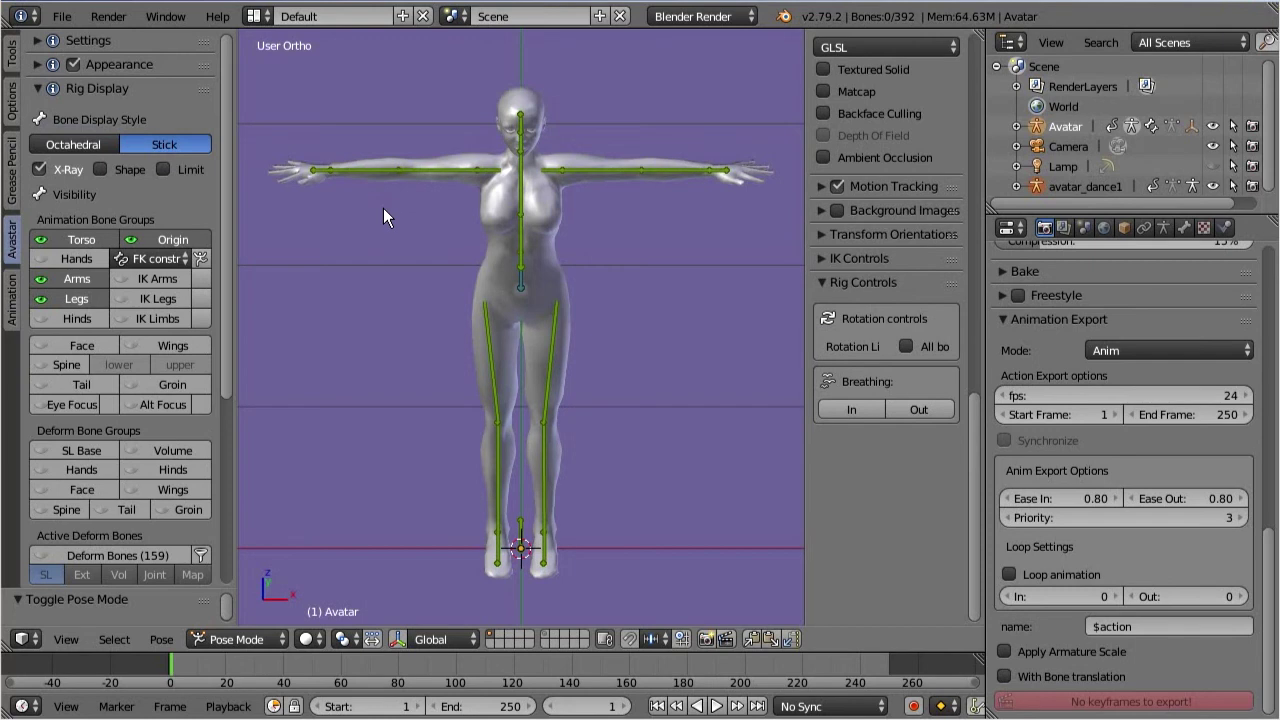
pyautogui.press('KP_1')
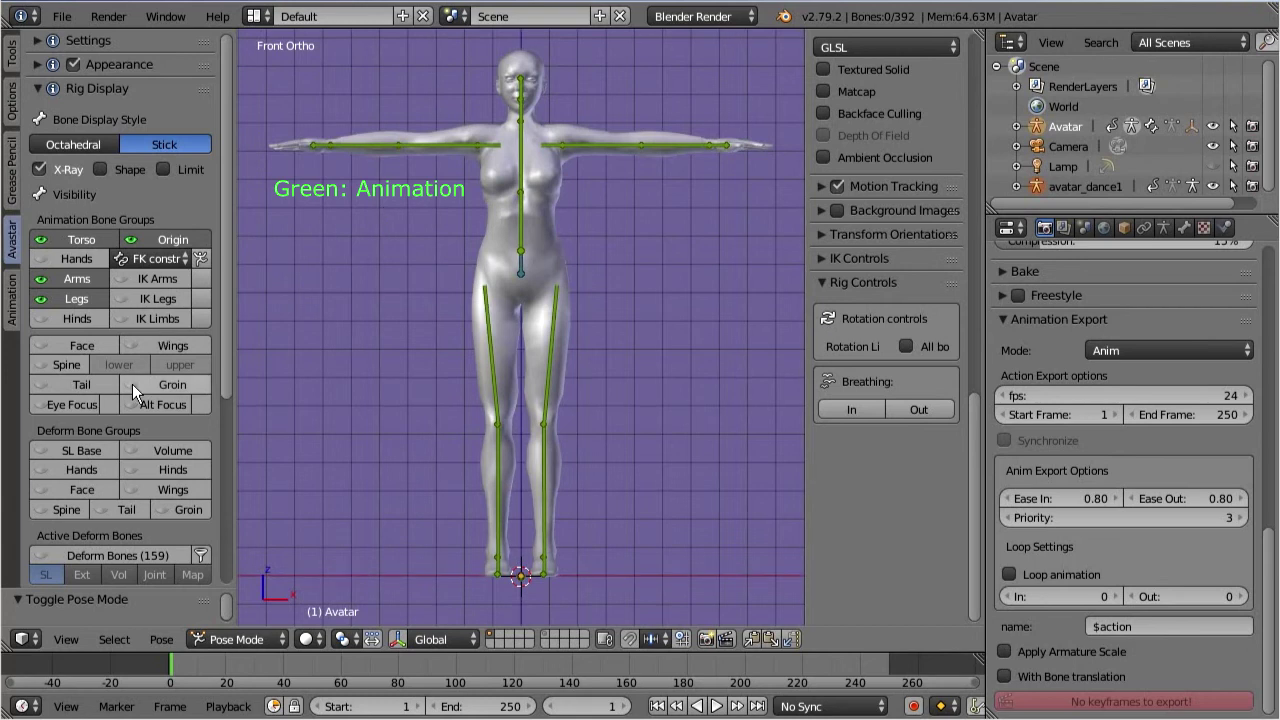
pyautogui.click(88, 451)
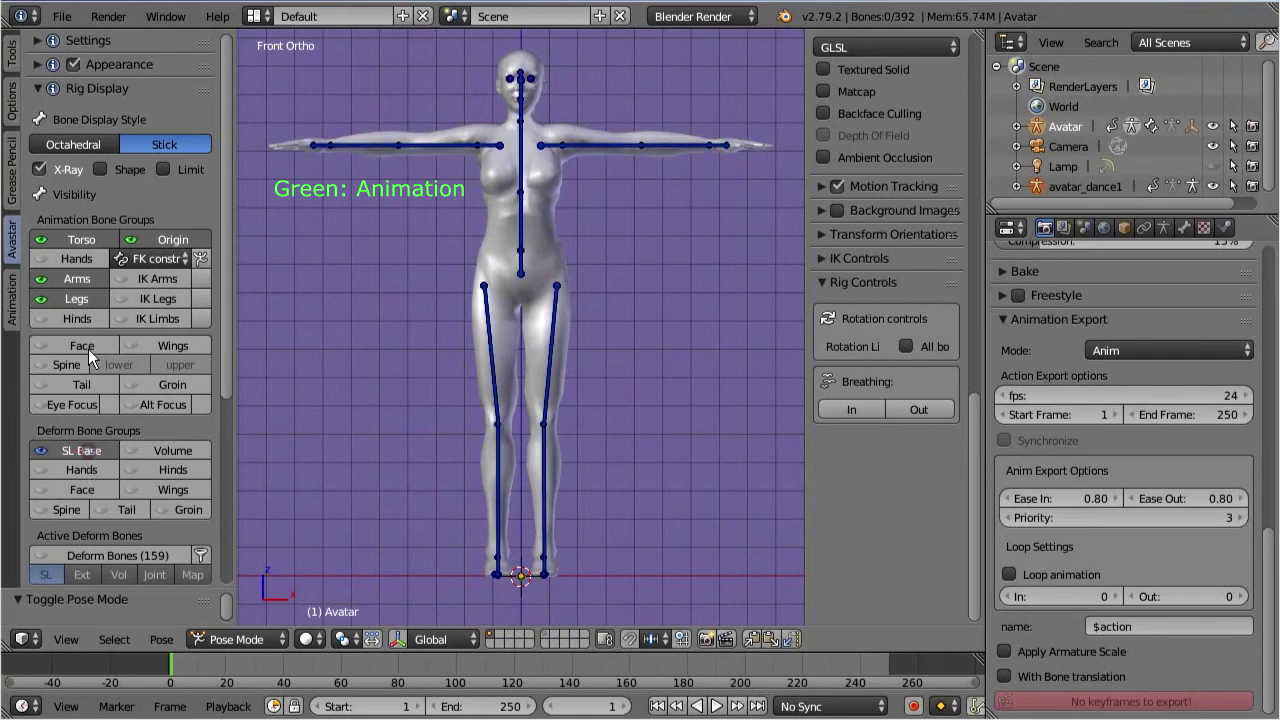
pyautogui.moveTo(82, 299); pyautogui.dragTo(149, 230)
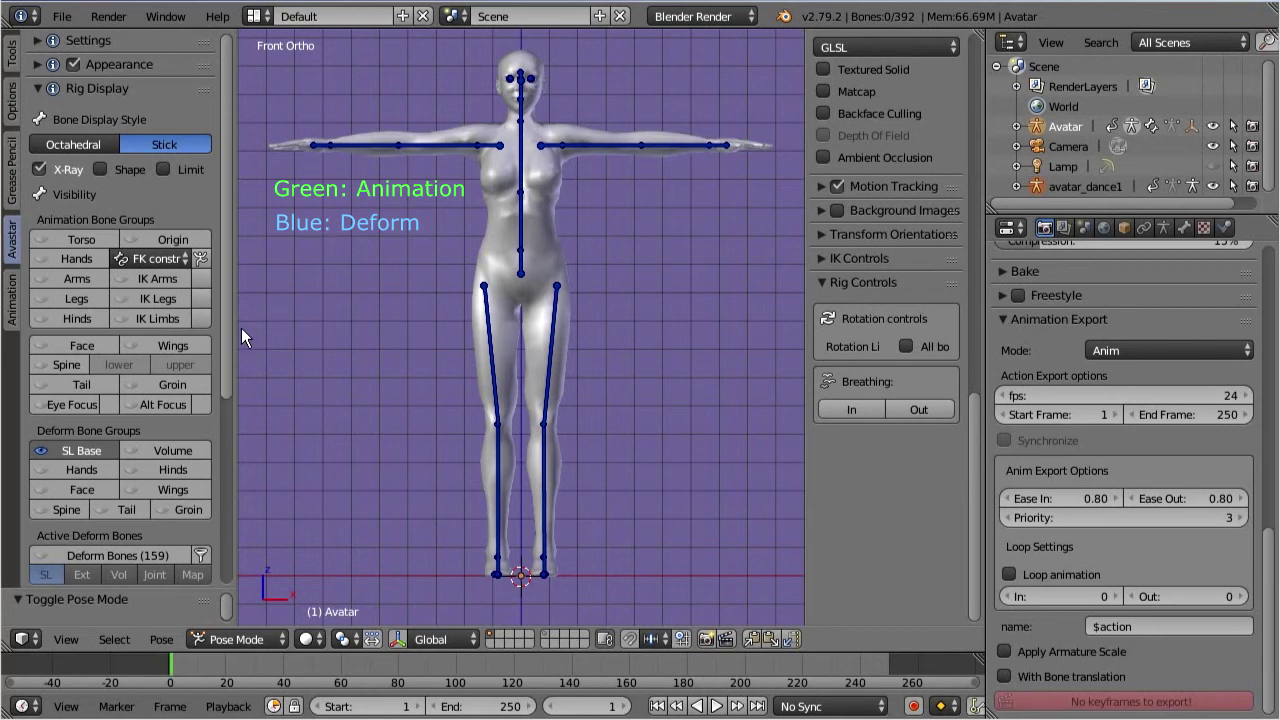
pyautogui.click(180, 454)
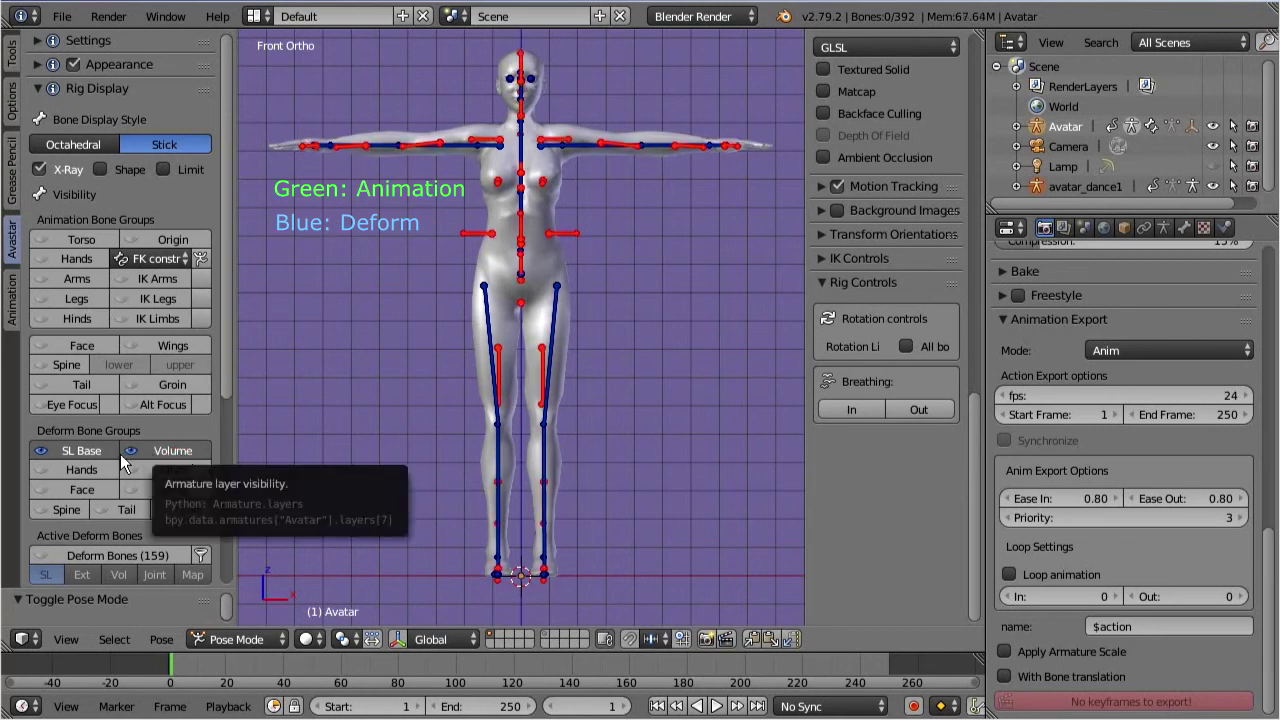
pyautogui.click(88, 454)
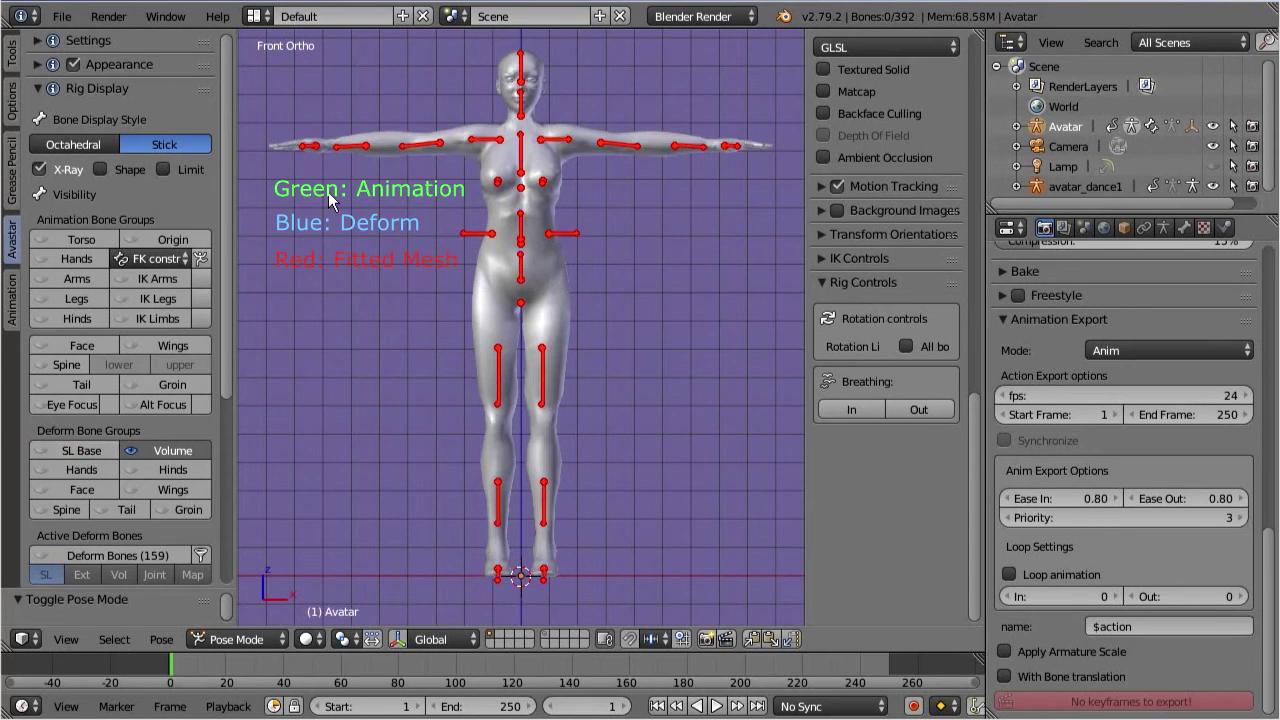
pyautogui.click(83, 242)
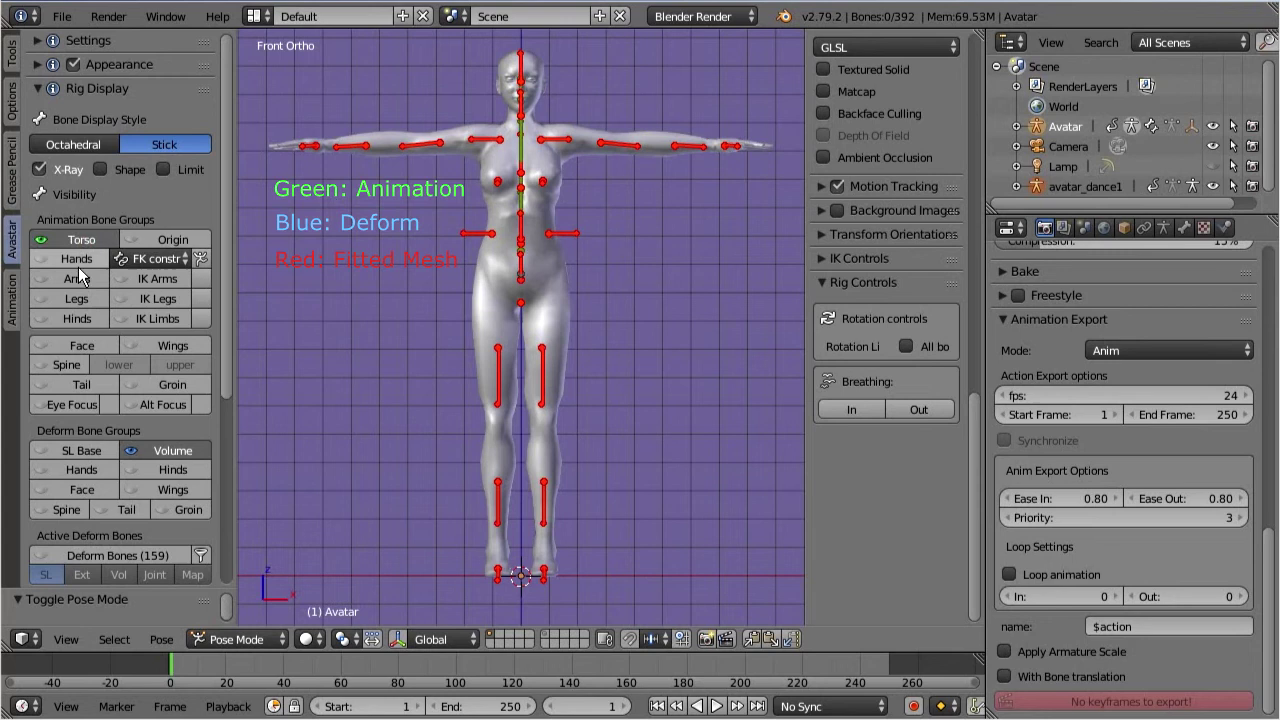
pyautogui.click(77, 277)
pyautogui.click(71, 299)
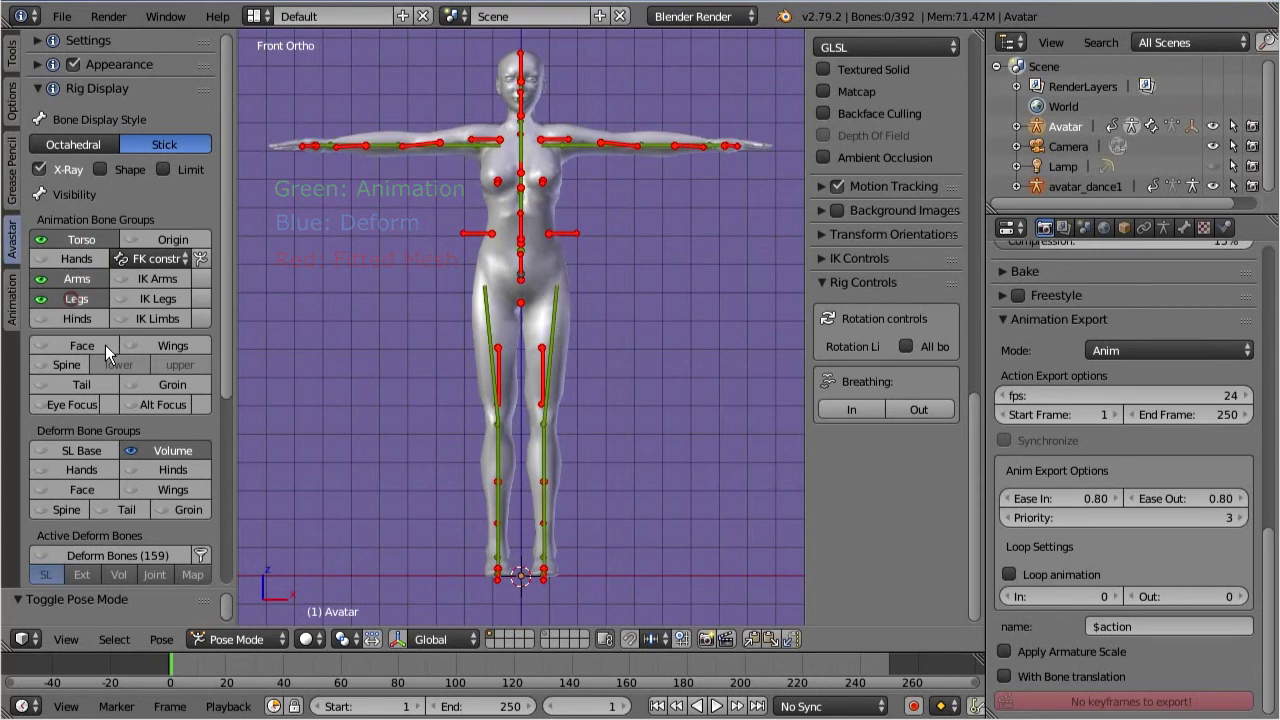
pyautogui.click(165, 451)
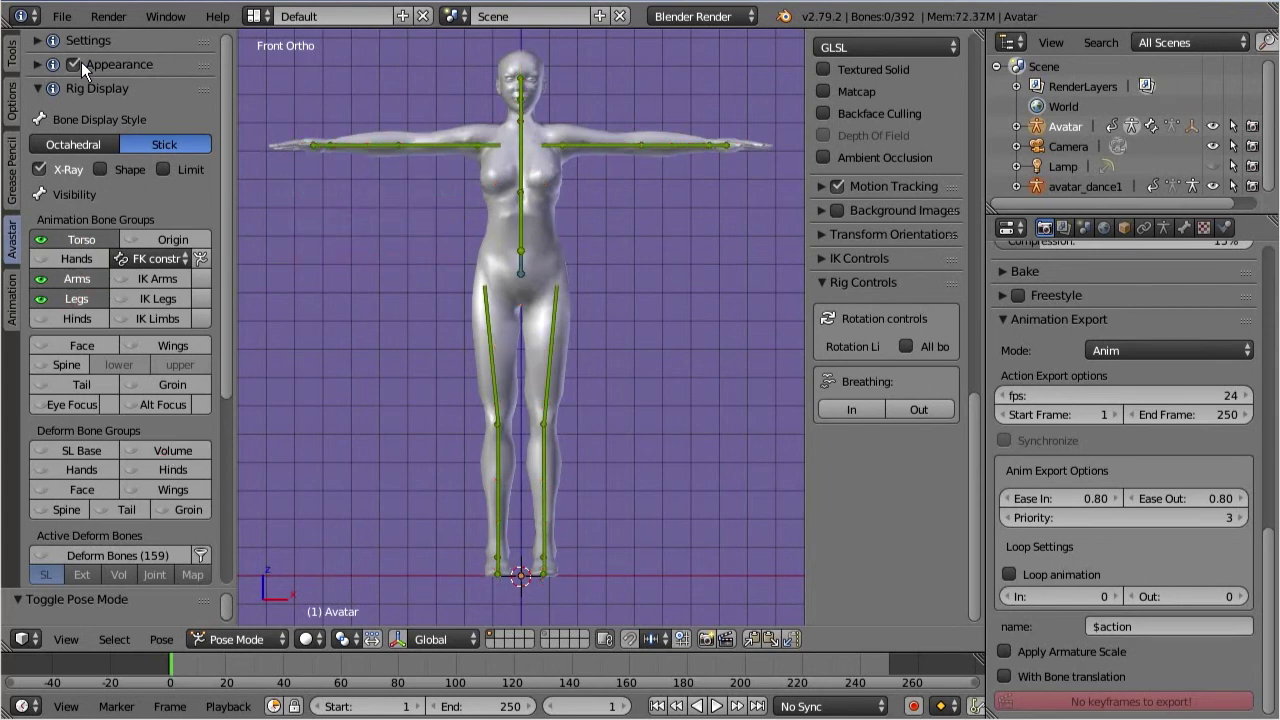
# - Expand Appearance and set the Torso sliders Belly Size to 13 and Shoulders to 64
pyautogui.click(37, 63)
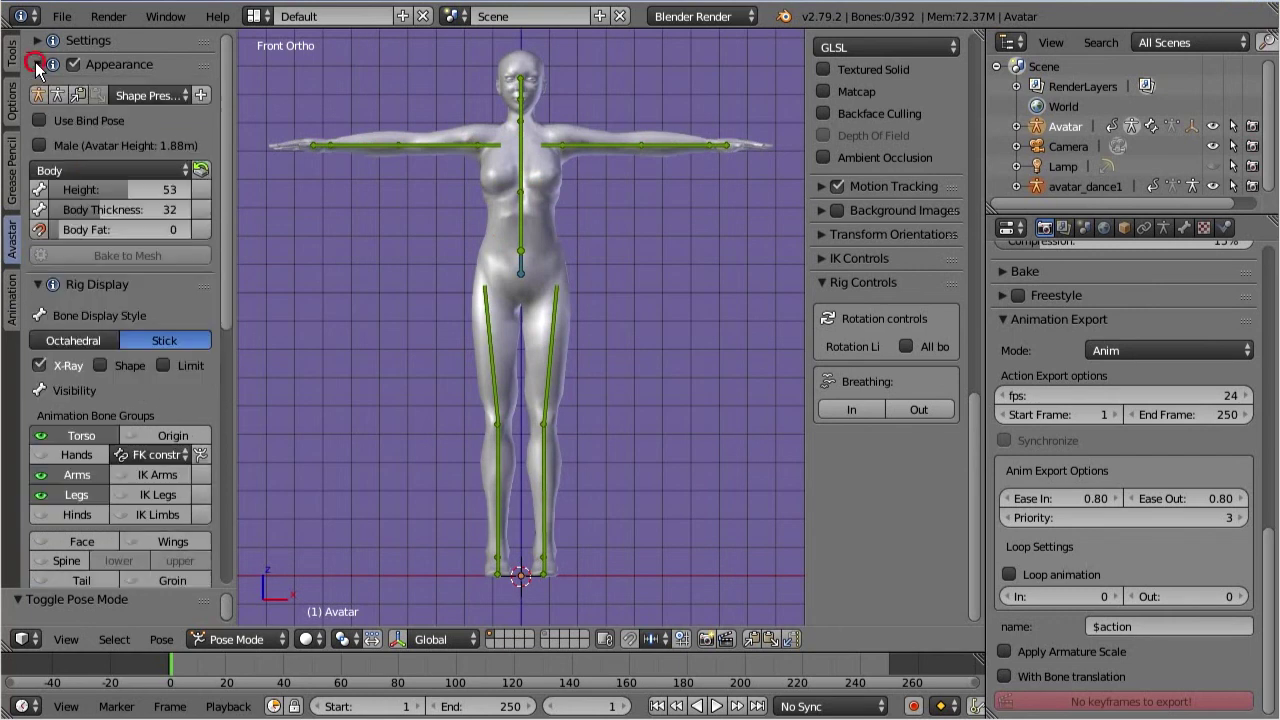
pyautogui.click(184, 168)
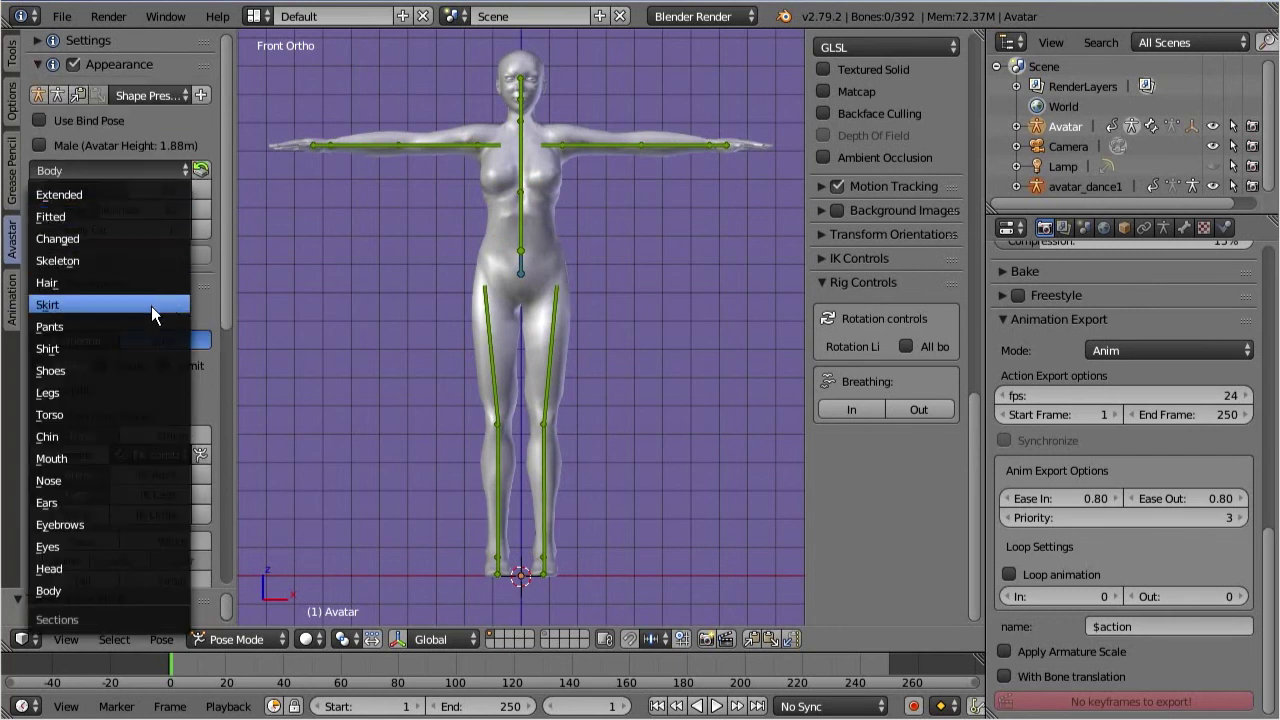
pyautogui.click(102, 412)
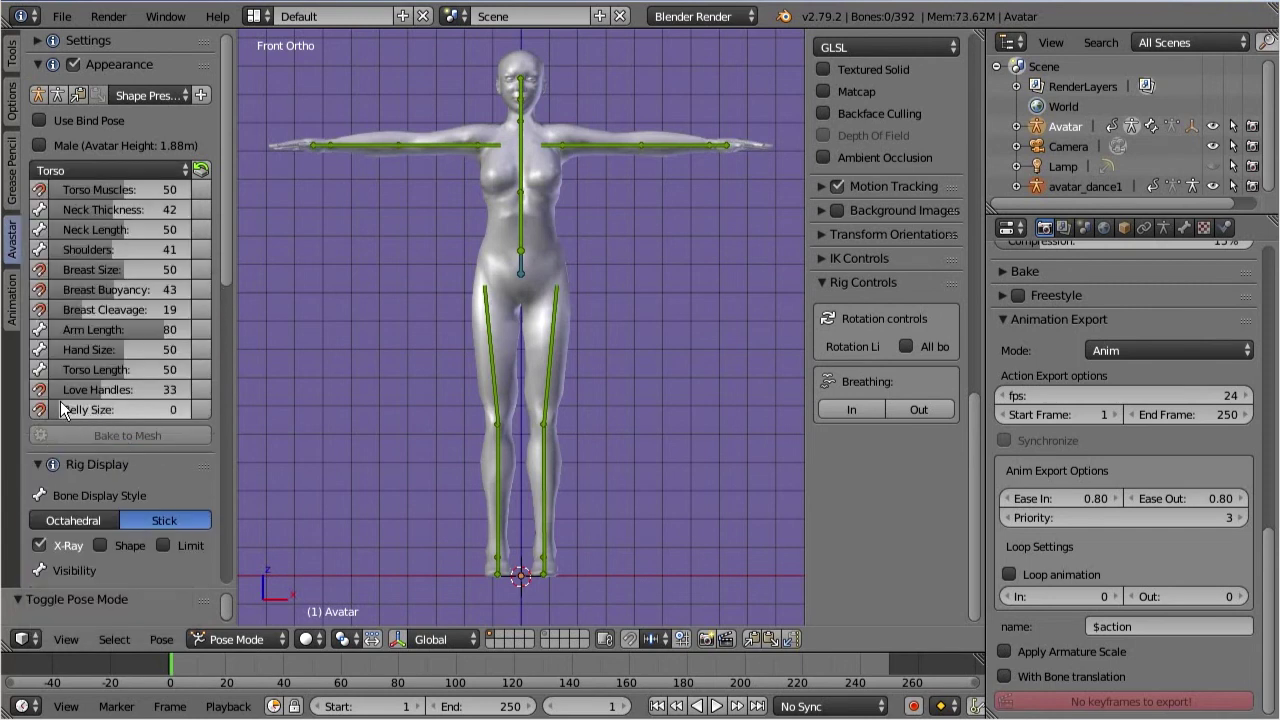
pyautogui.moveTo(60, 401); pyautogui.dragTo(84, 412)
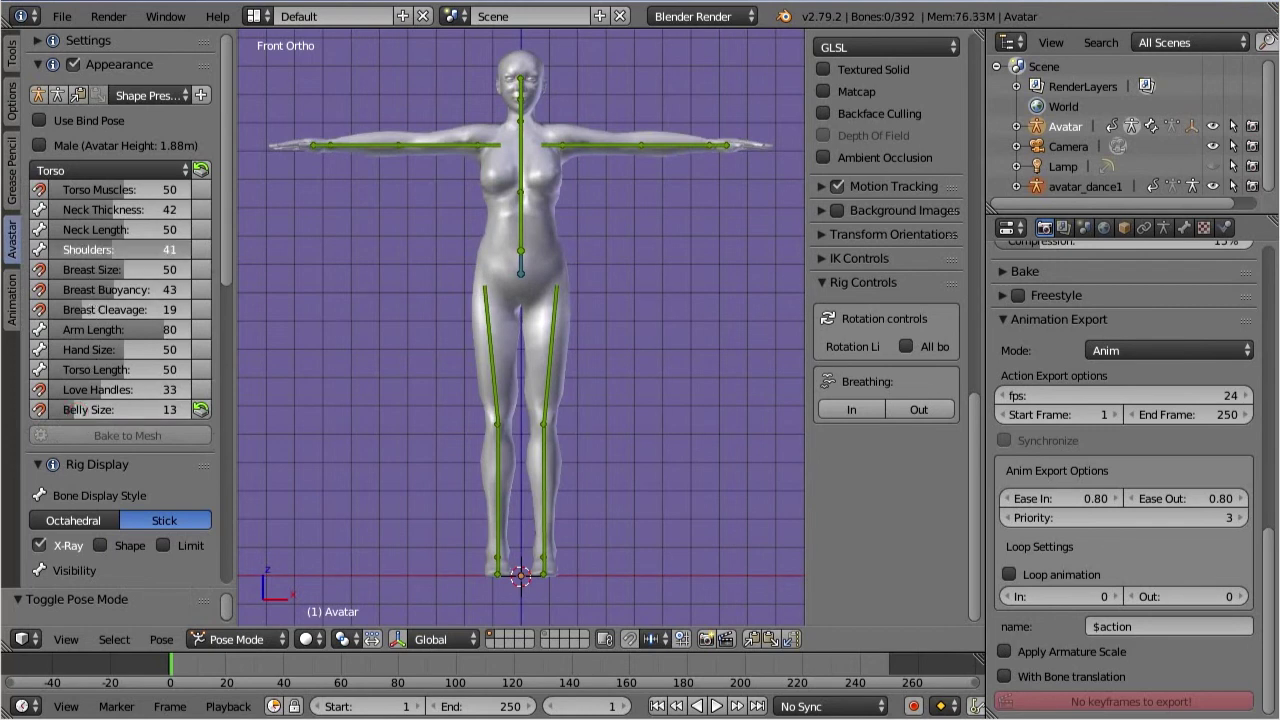
pyautogui.moveTo(100, 249); pyautogui.dragTo(133, 250)
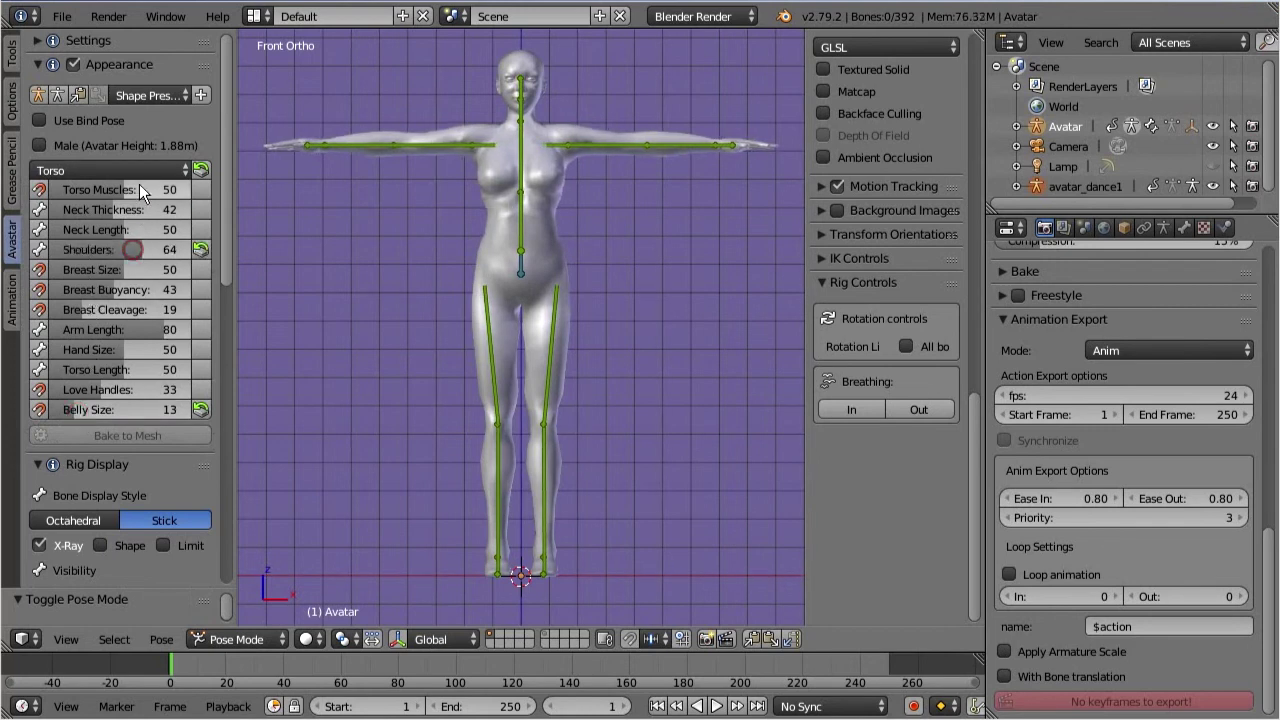
# - Raise Head Size to 74 and lower Body Height to 11, making the avatar about 1.67 m tall
pyautogui.click(118, 170)
pyautogui.click(64, 563)
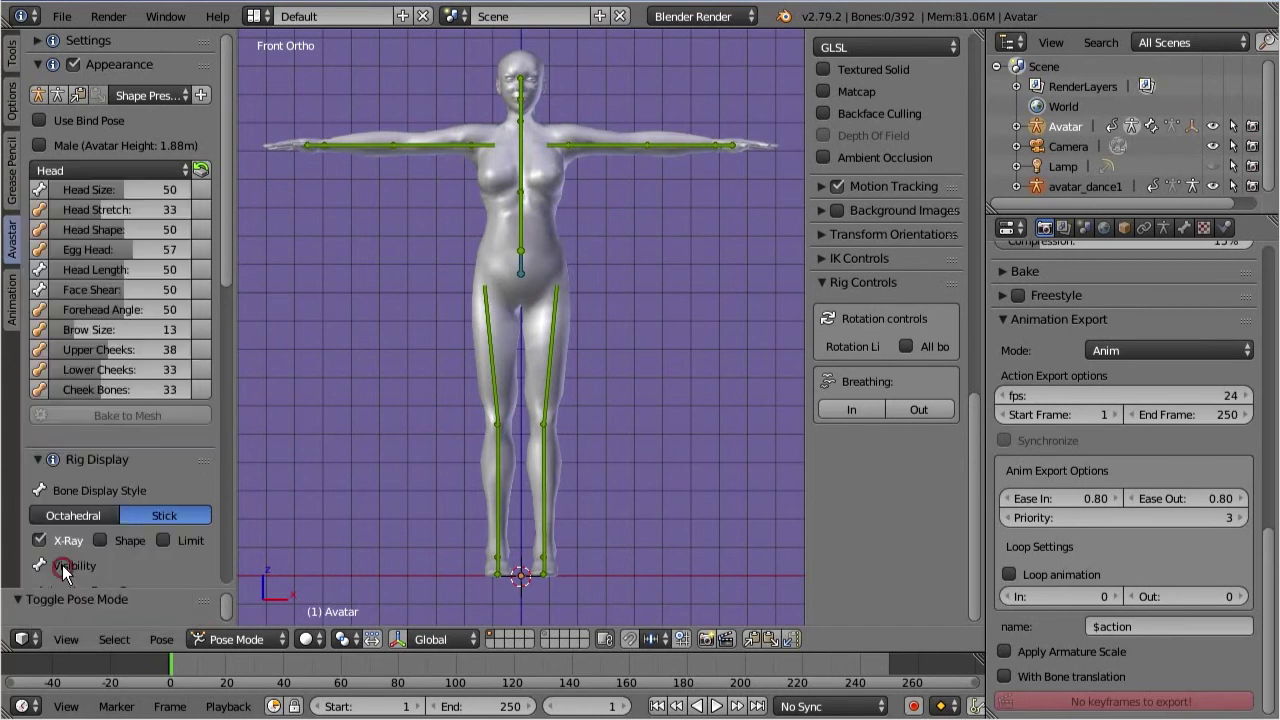
pyautogui.scroll(-1, 62, 565)
pyautogui.moveTo(113, 187); pyautogui.dragTo(155, 184)
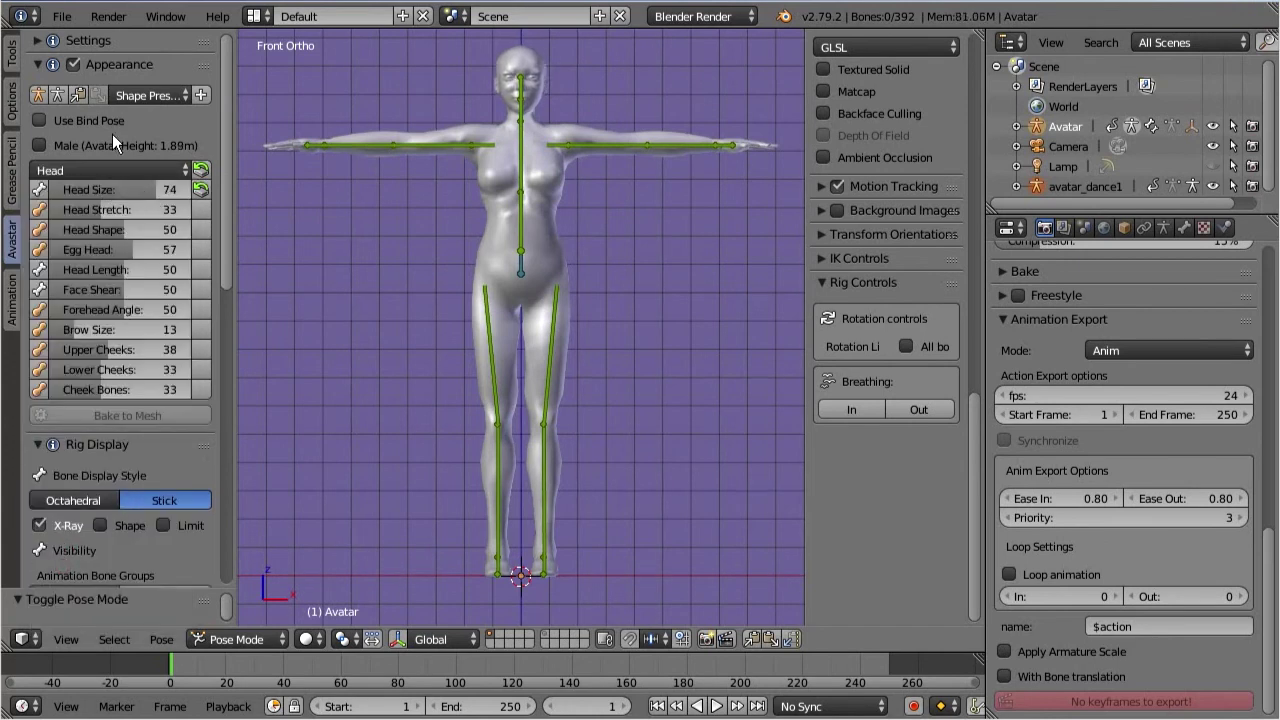
pyautogui.click(96, 170)
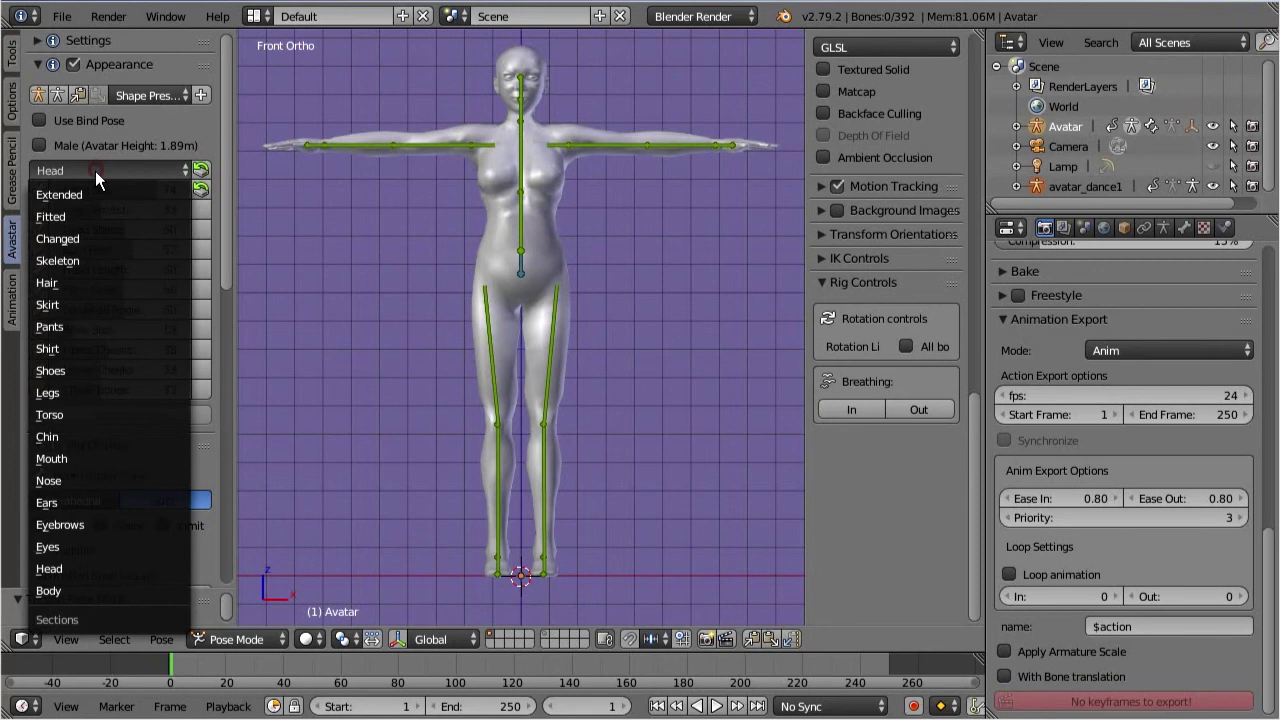
pyautogui.click(50, 590)
pyautogui.moveTo(119, 190); pyautogui.dragTo(58, 192)
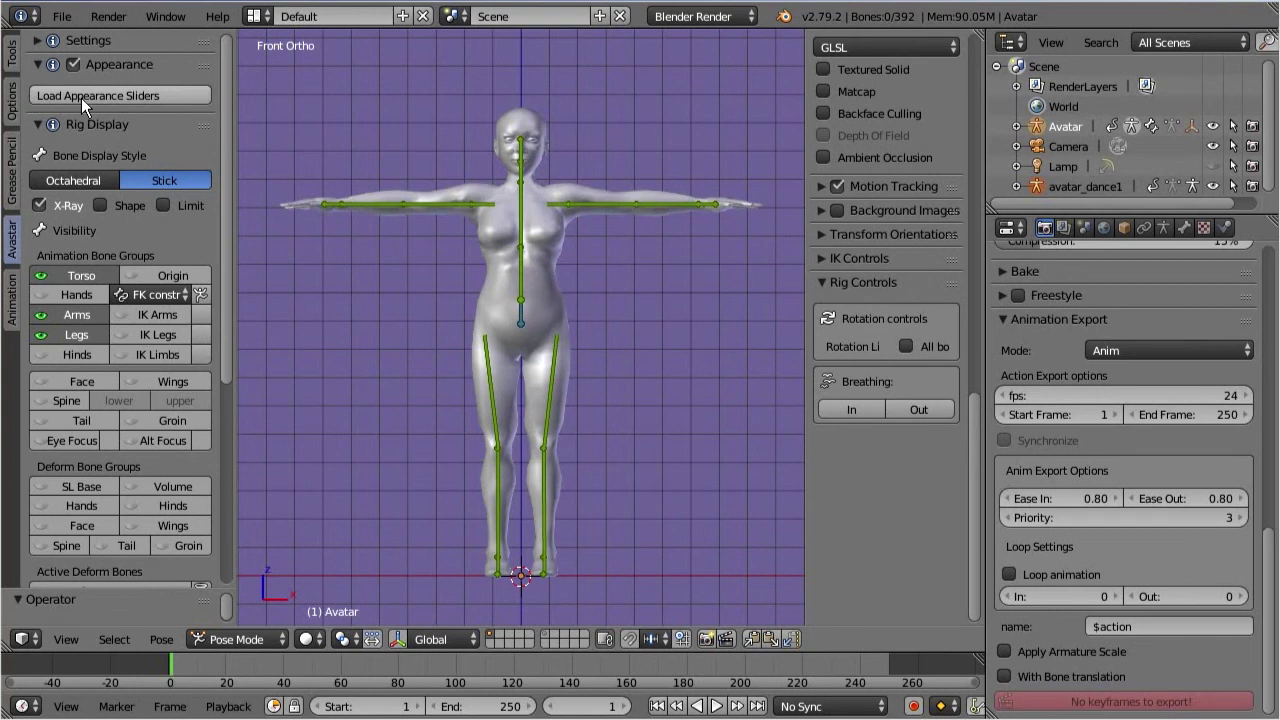
# - Load the appearance sliders, apply the Default Shape preset (Body Height 53, about 1.88 m), and collapse Appearance
pyautogui.click(193, 98)
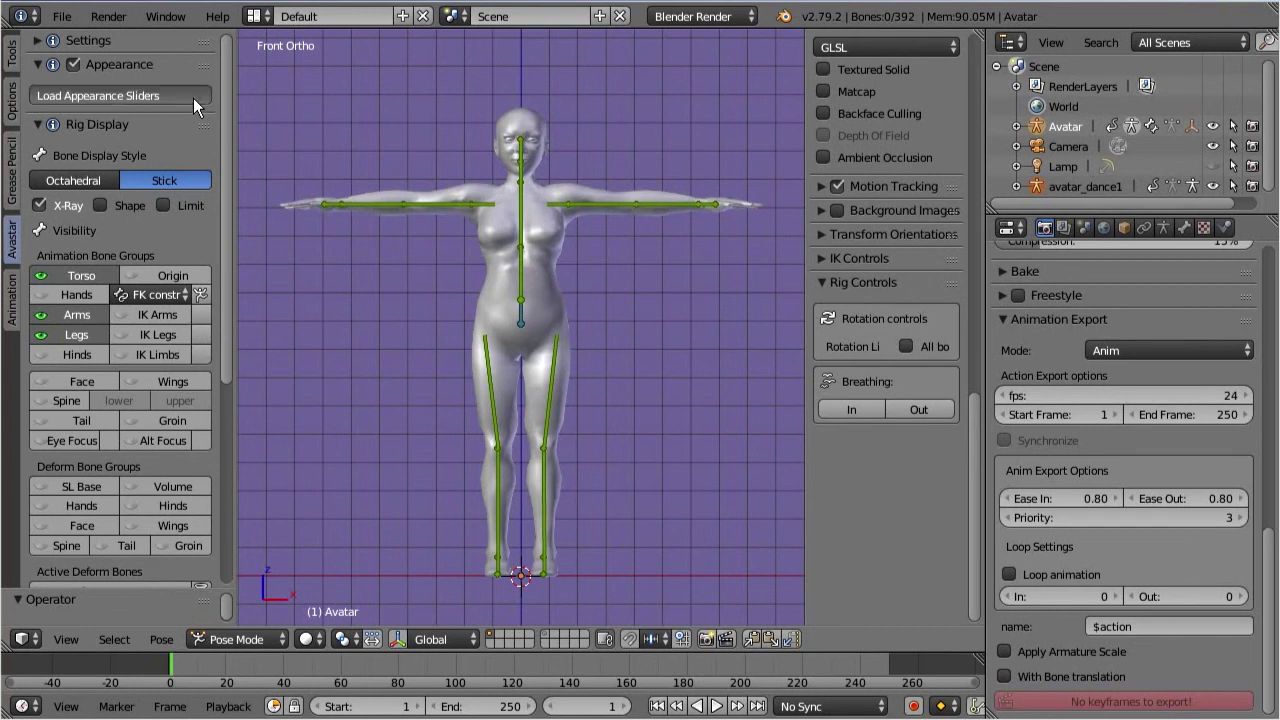
pyautogui.click(193, 98)
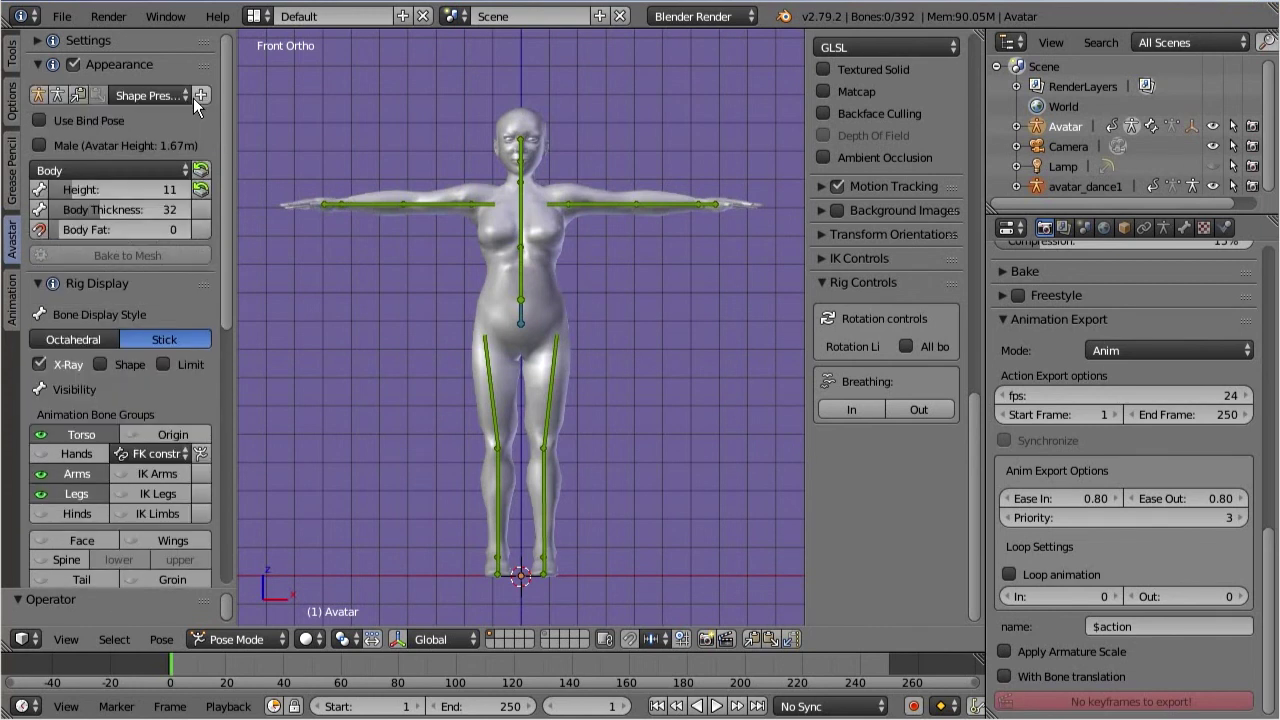
pyautogui.click(39, 96)
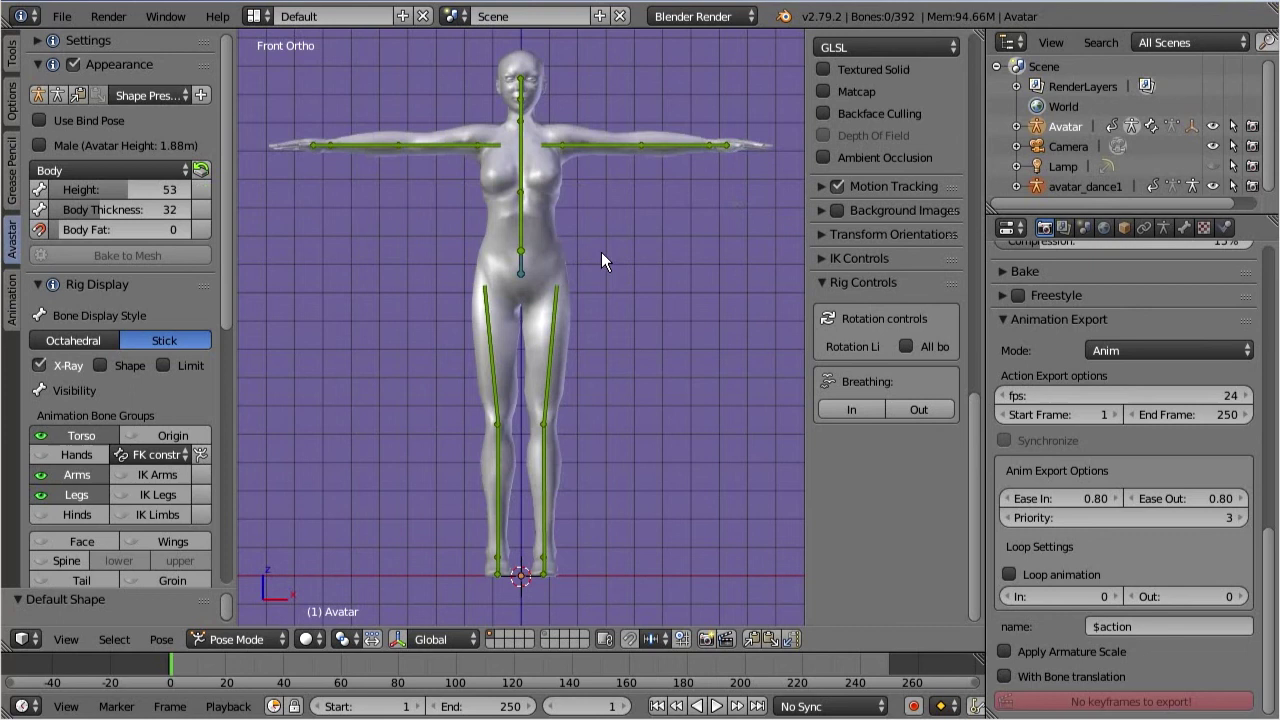
pyautogui.click(38, 65)
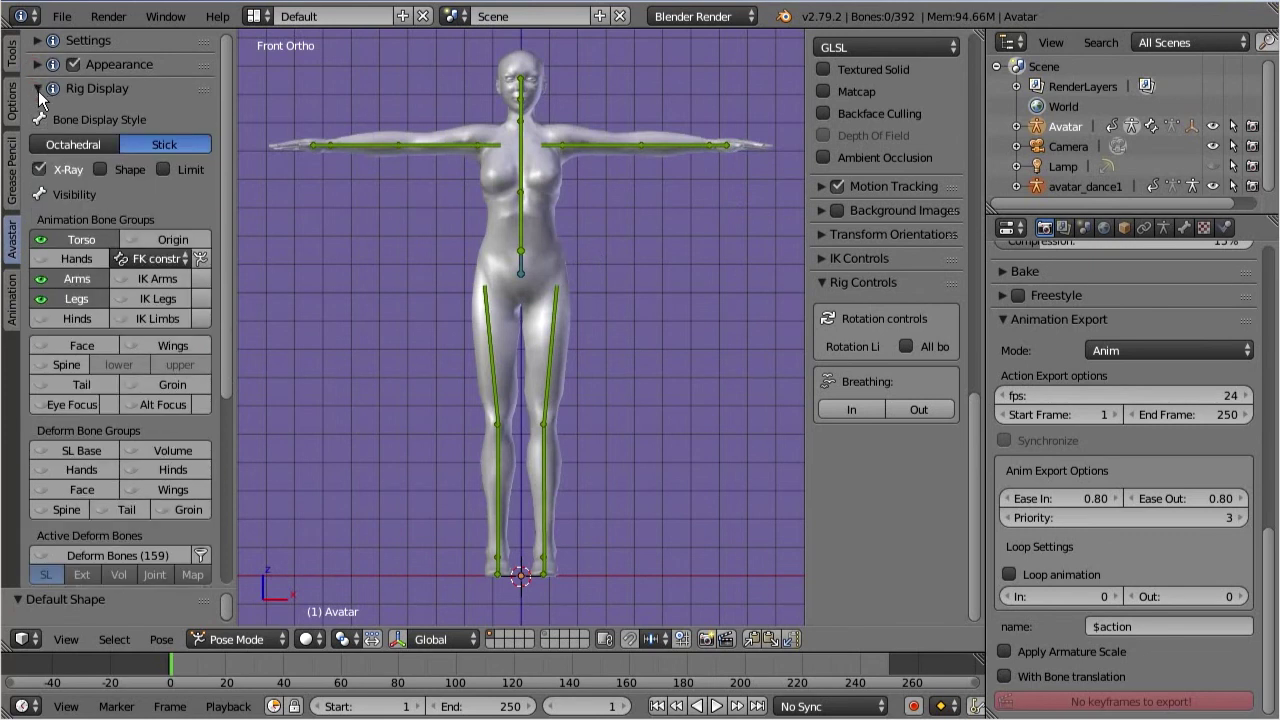
# - Collapse Rig Display, expand Maintenance and log in at Machinimatrix to check for Avastar updates
pyautogui.click(37, 90)
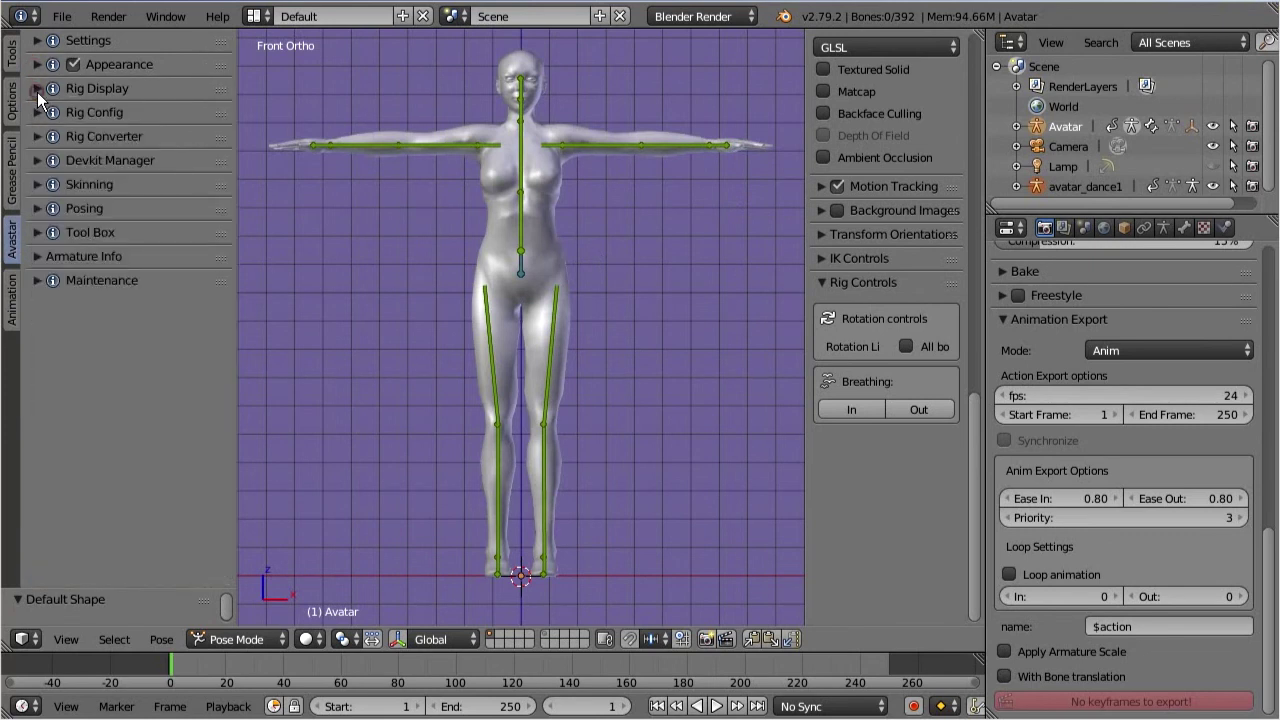
pyautogui.click(36, 280)
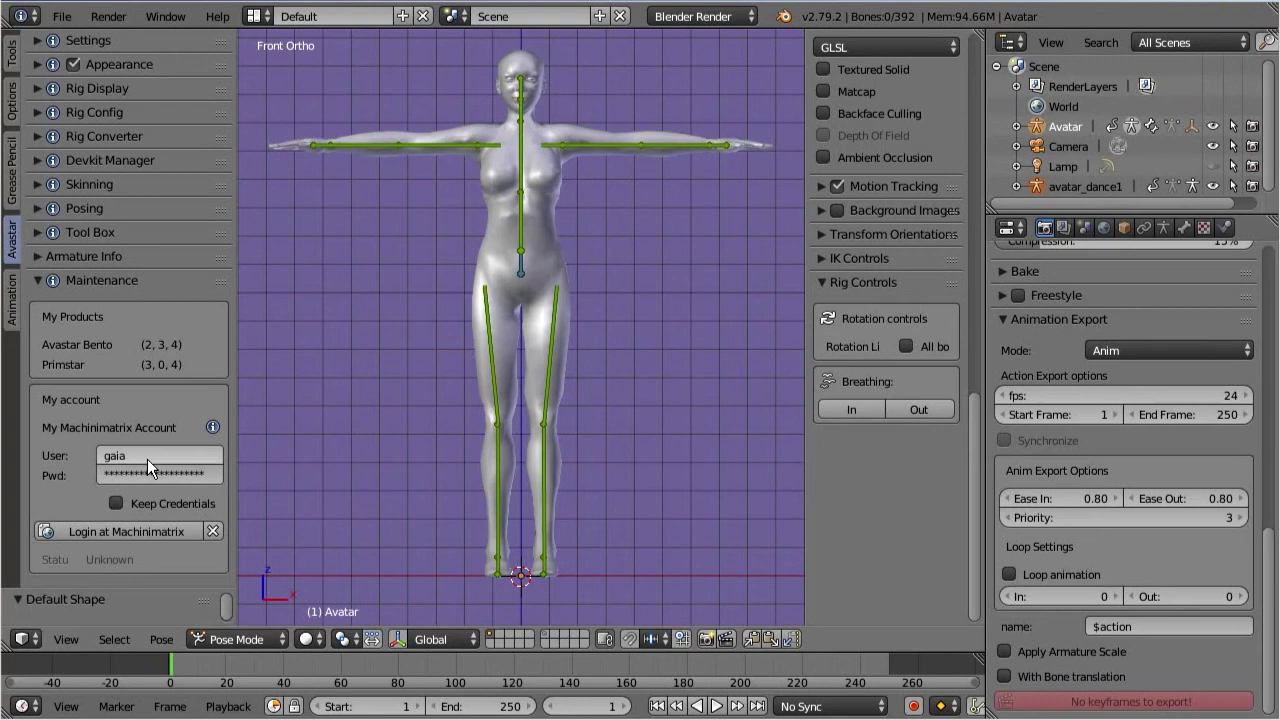
pyautogui.click(183, 531)
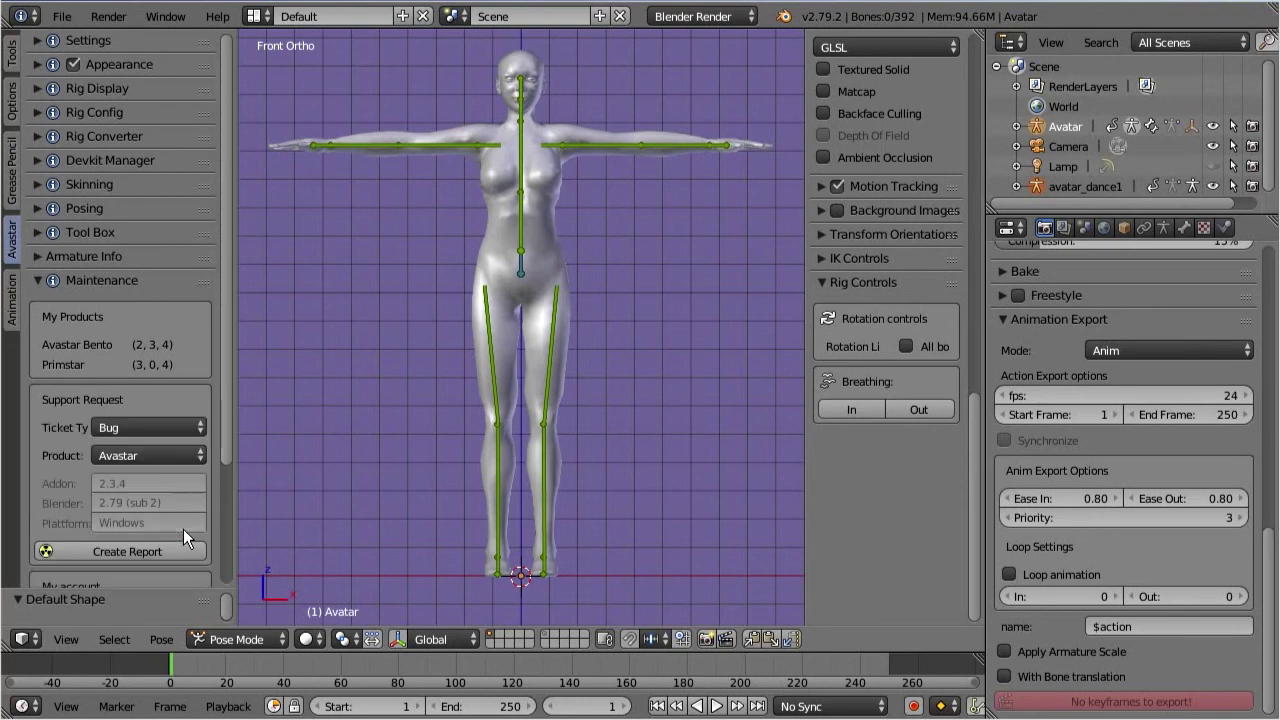
pyautogui.scroll(-5, 184, 524)
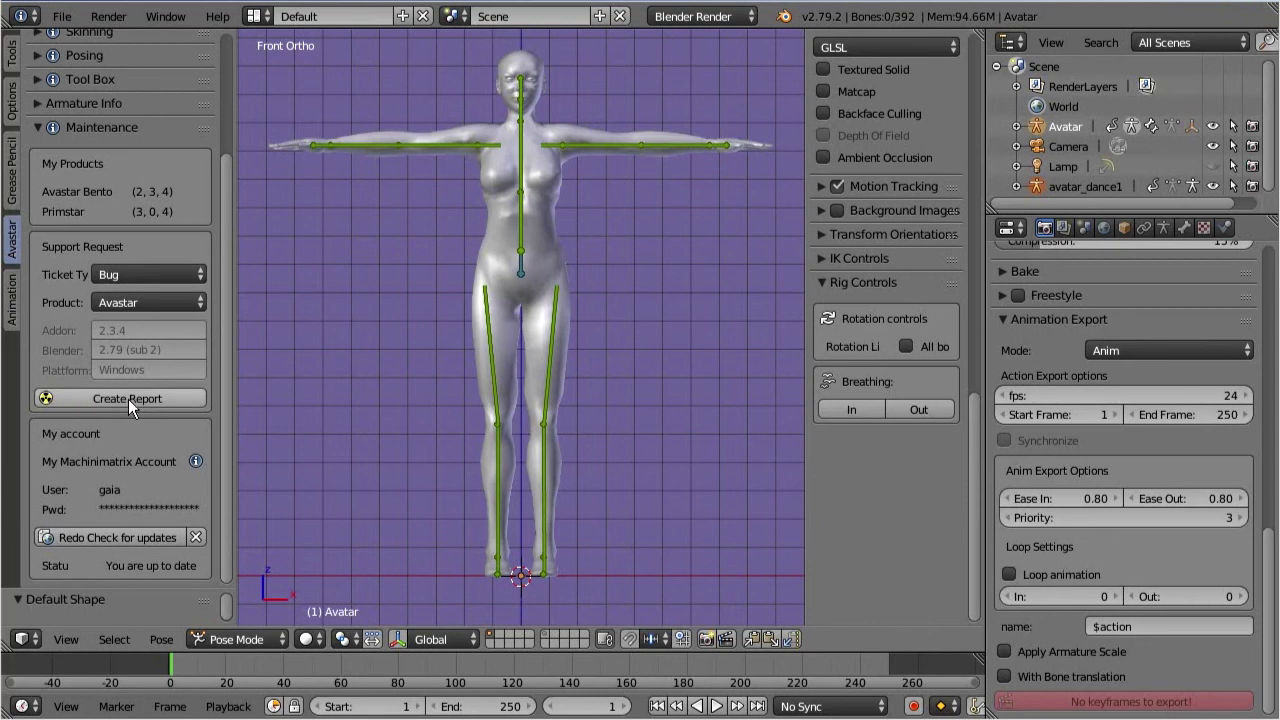
pyautogui.scroll(5, 105, 388)
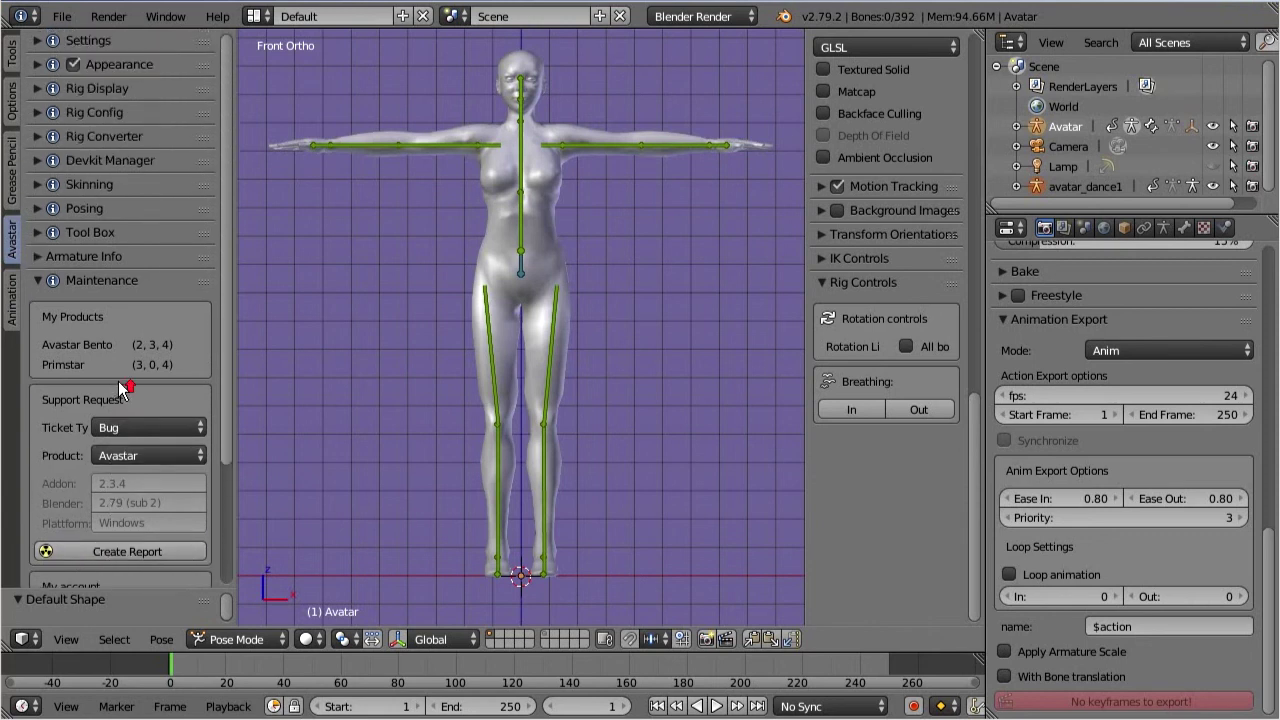
# - Expand Settings and step the User Skill Level through Basic, Advanced, Expert and Experimental
pyautogui.click(33, 41)
pyautogui.click(169, 91)
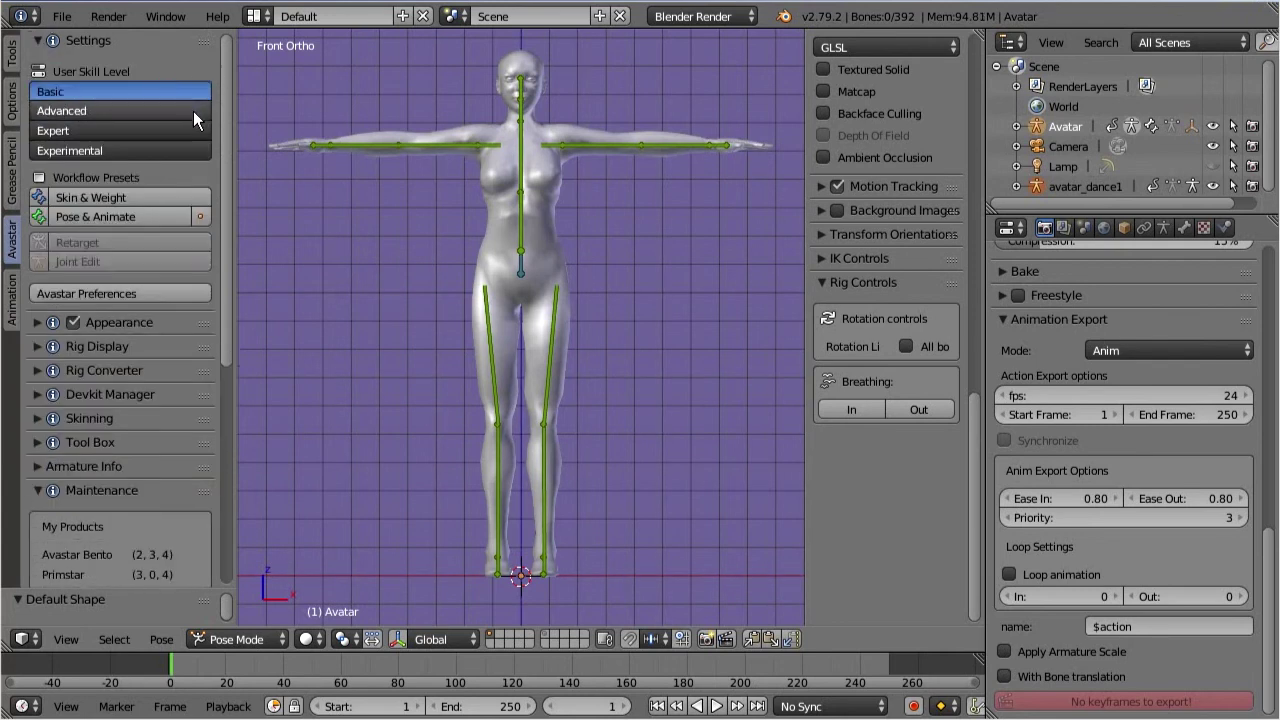
pyautogui.click(193, 111)
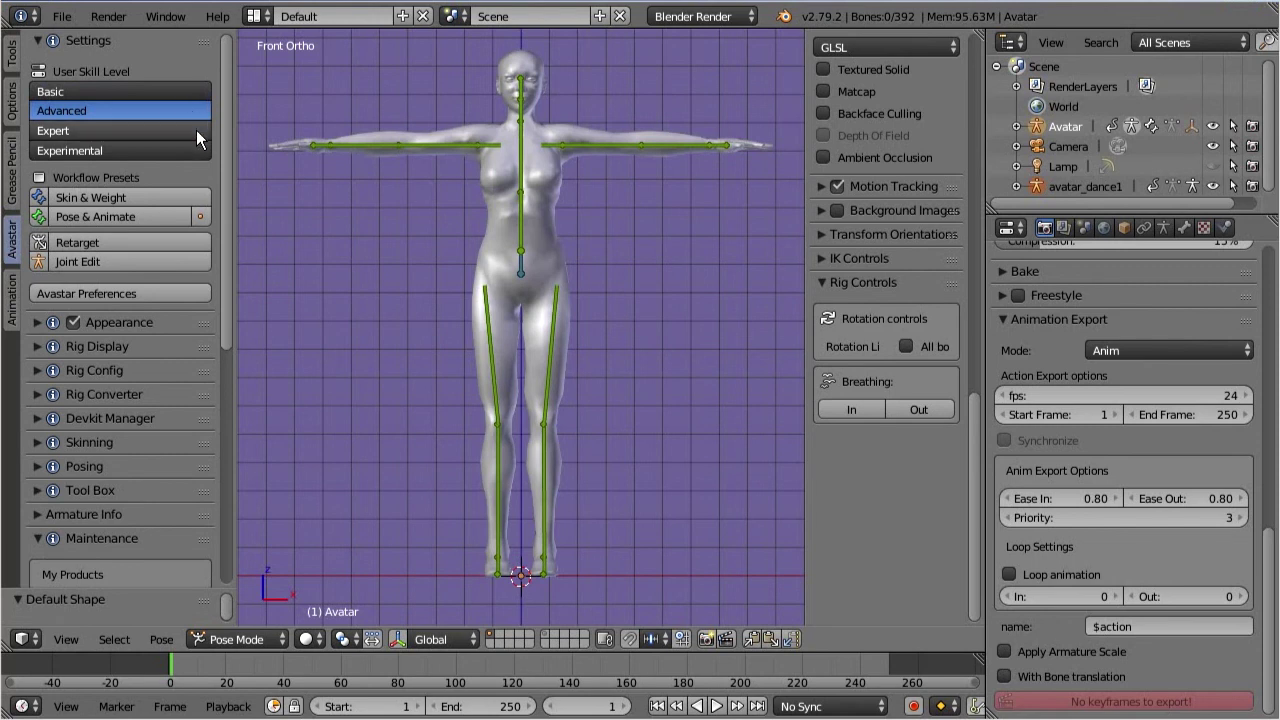
pyautogui.click(196, 130)
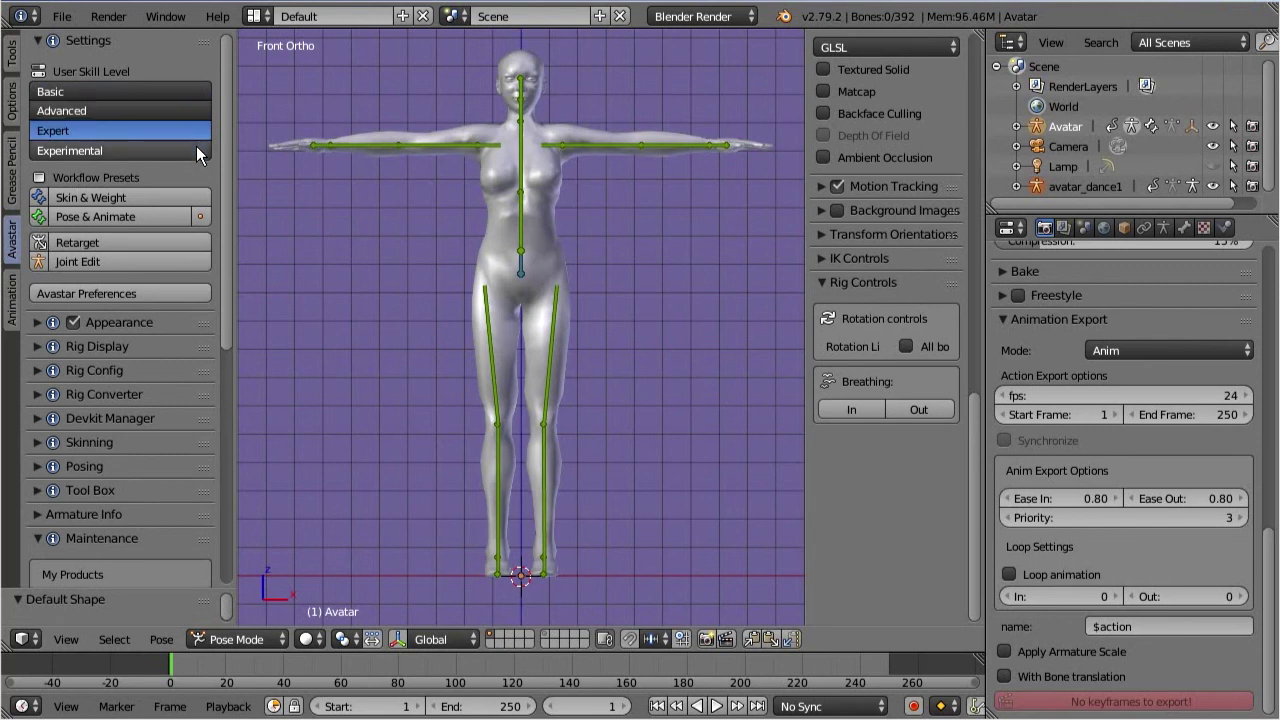
pyautogui.click(196, 149)
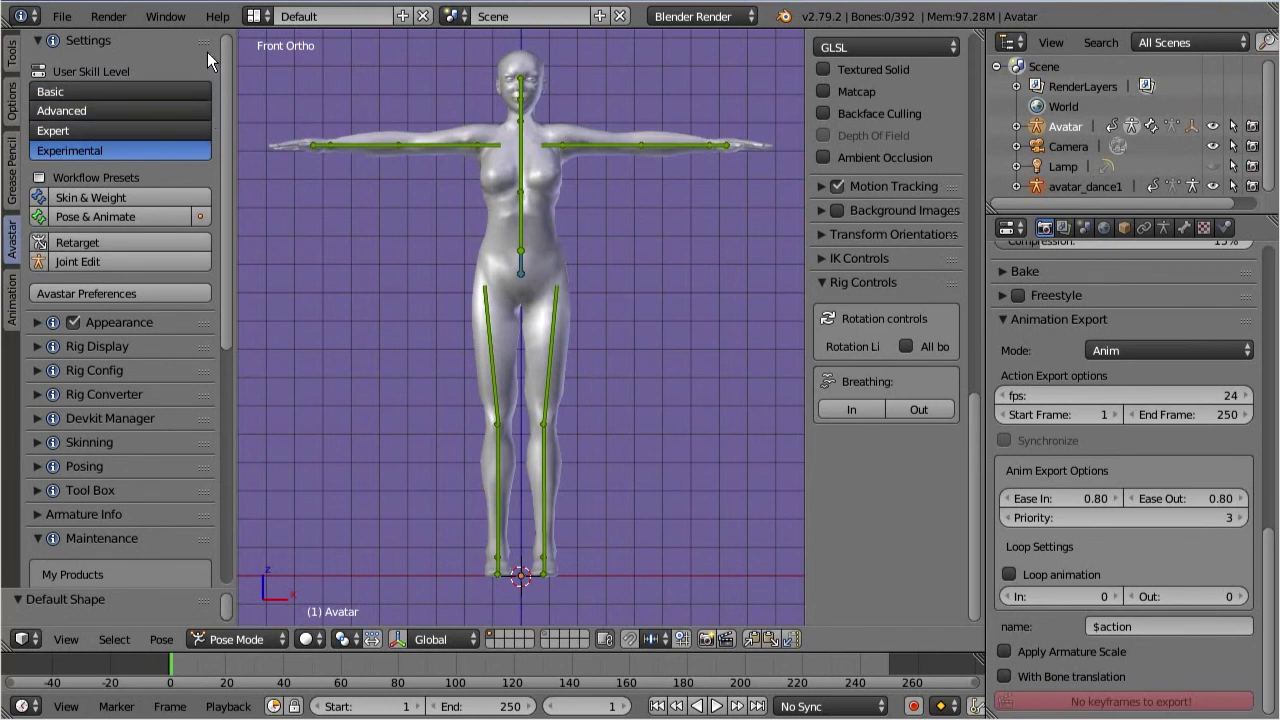
# - Return the skill level to Advanced and try the Skin & Weight and Pose & Animate presets
pyautogui.click(195, 111)
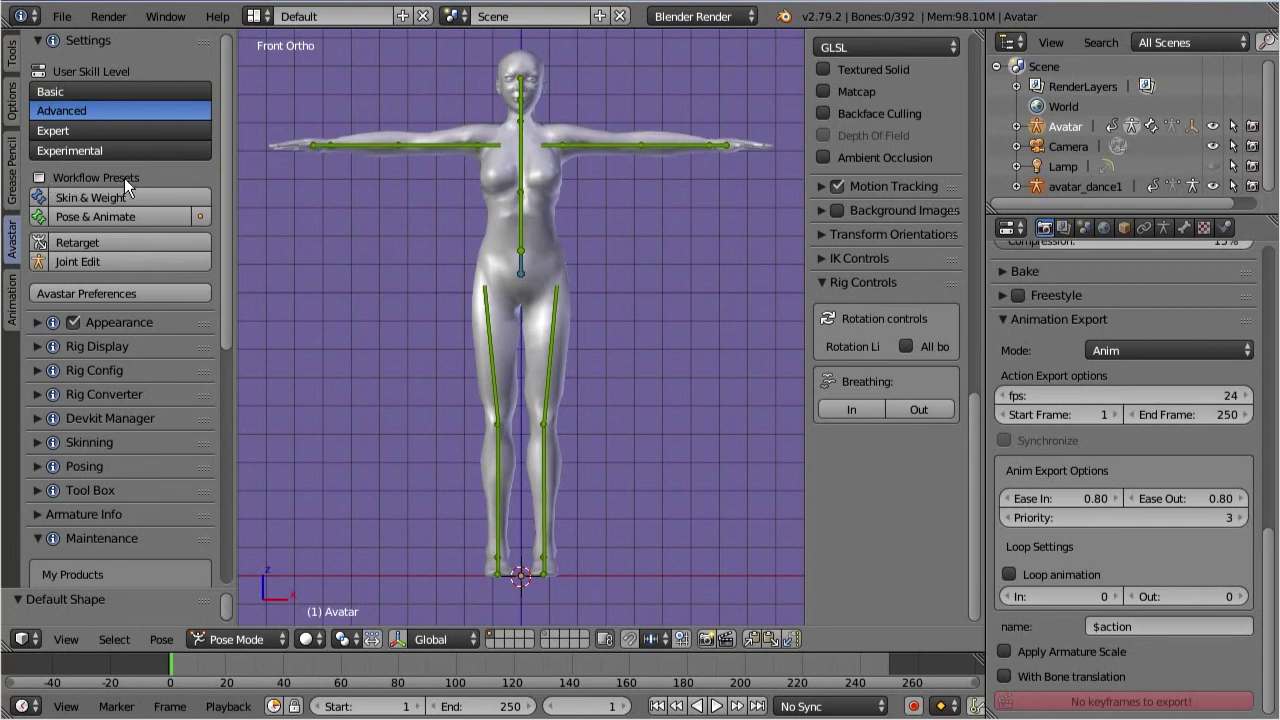
pyautogui.click(70, 199)
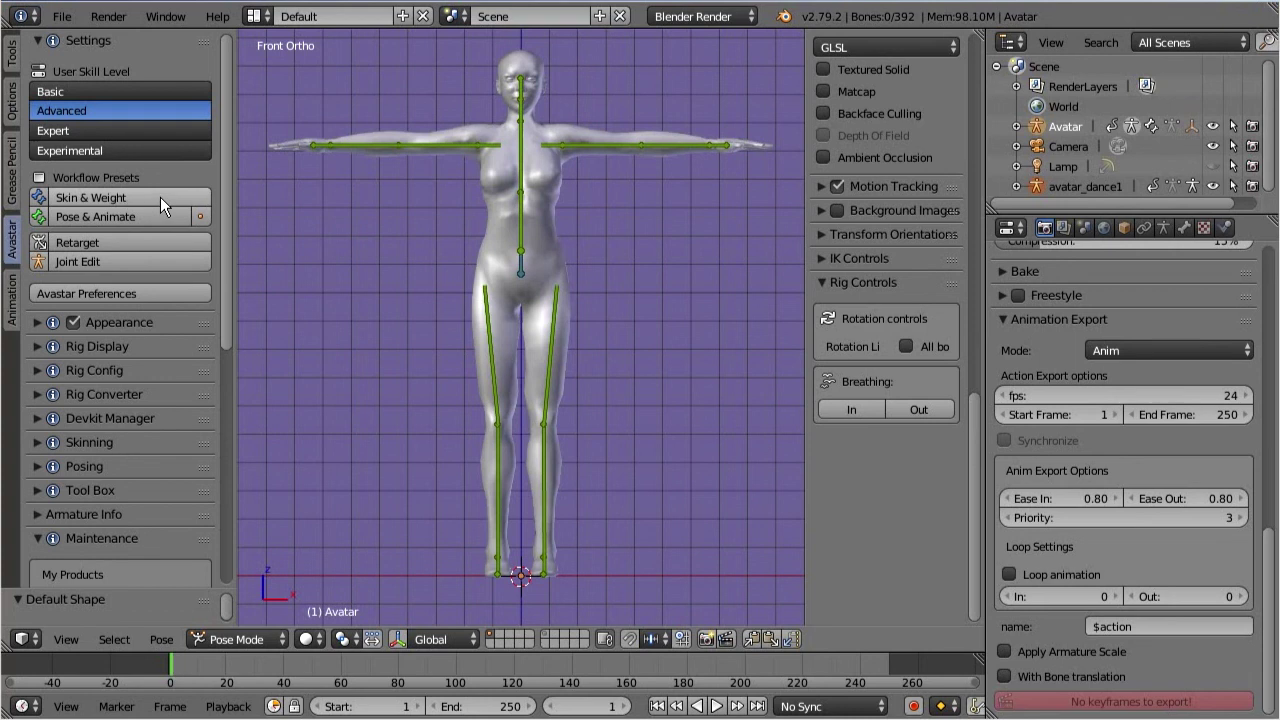
pyautogui.click(62, 219)
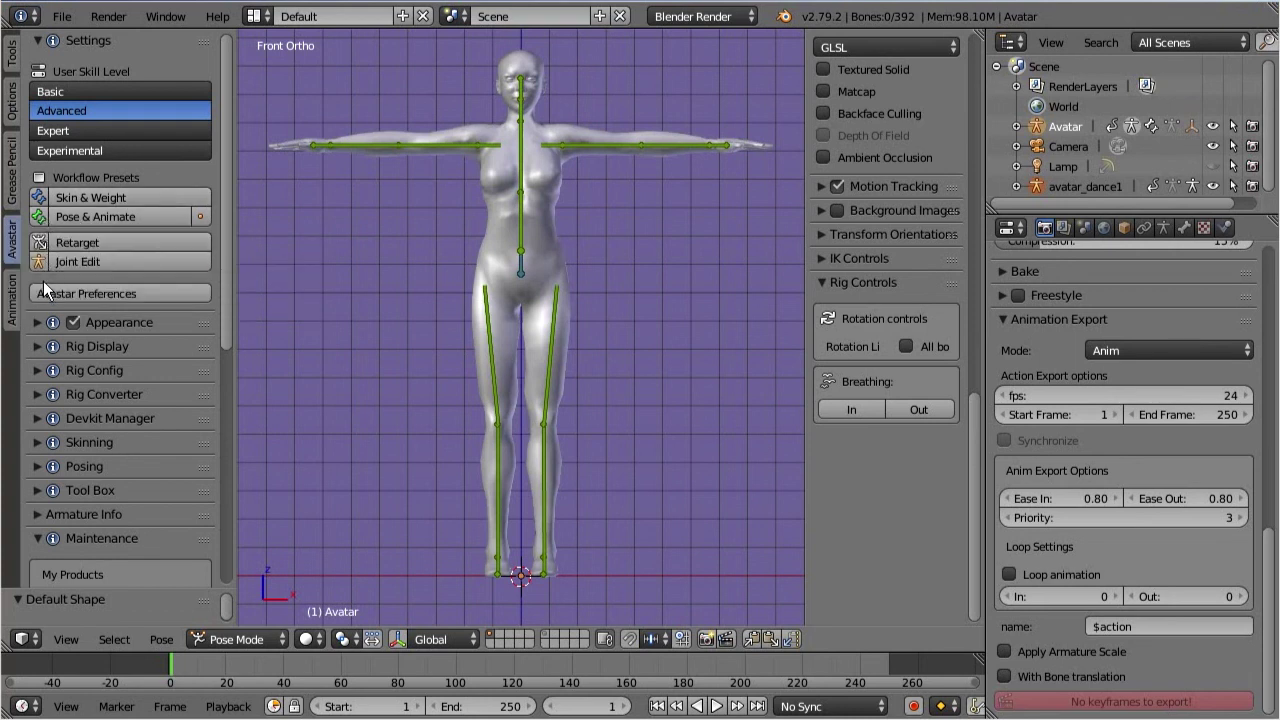
pyautogui.click(147, 294)
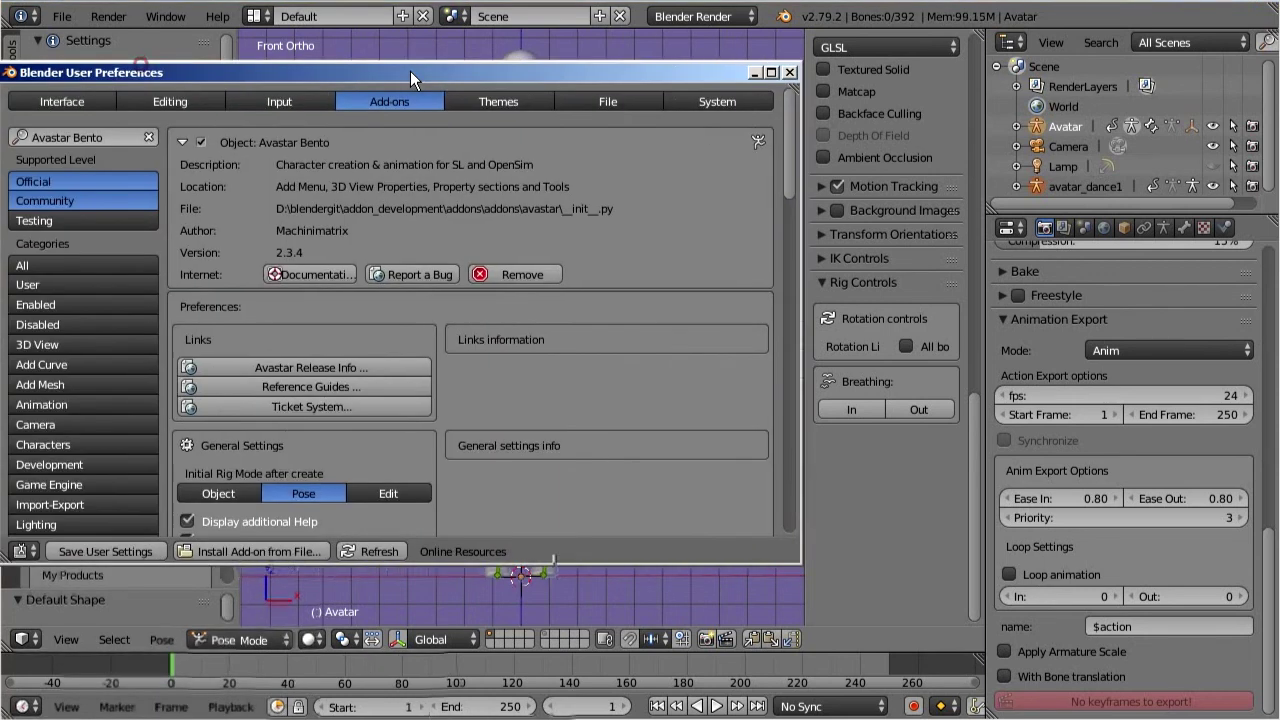
pyautogui.moveTo(410, 71); pyautogui.dragTo(487, 78)
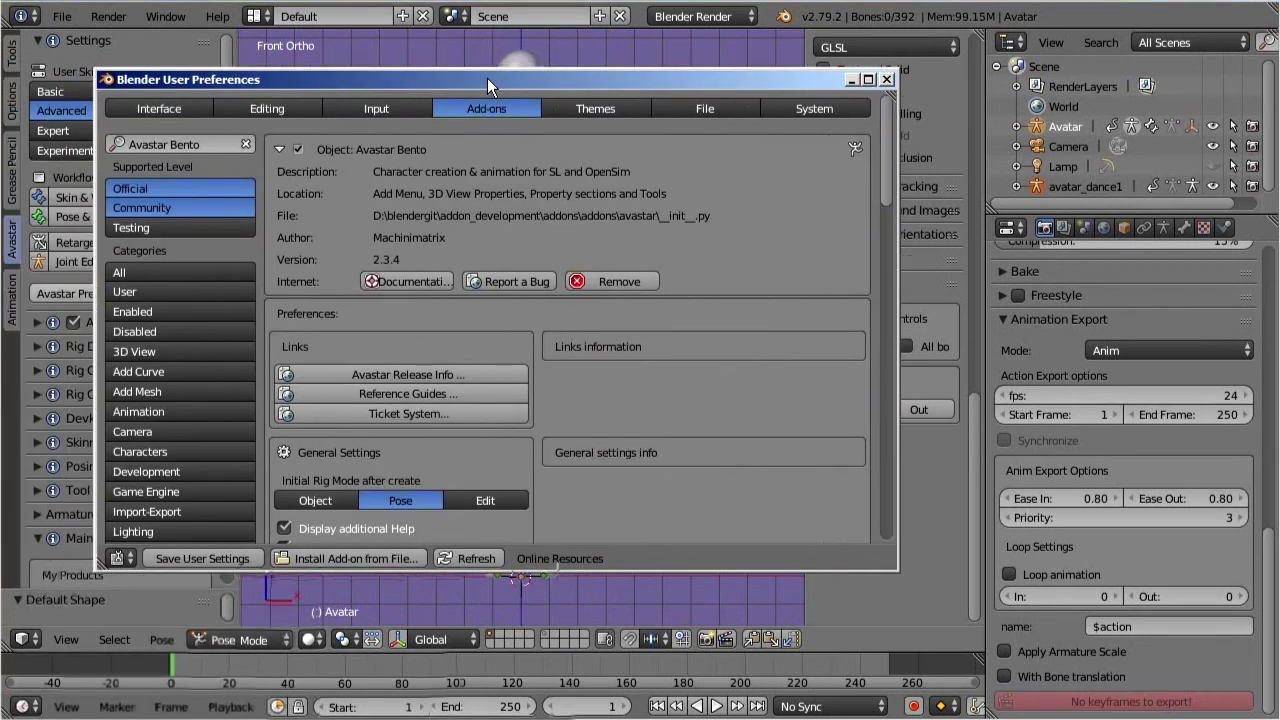
pyautogui.moveTo(887, 118); pyautogui.dragTo(852, 470)
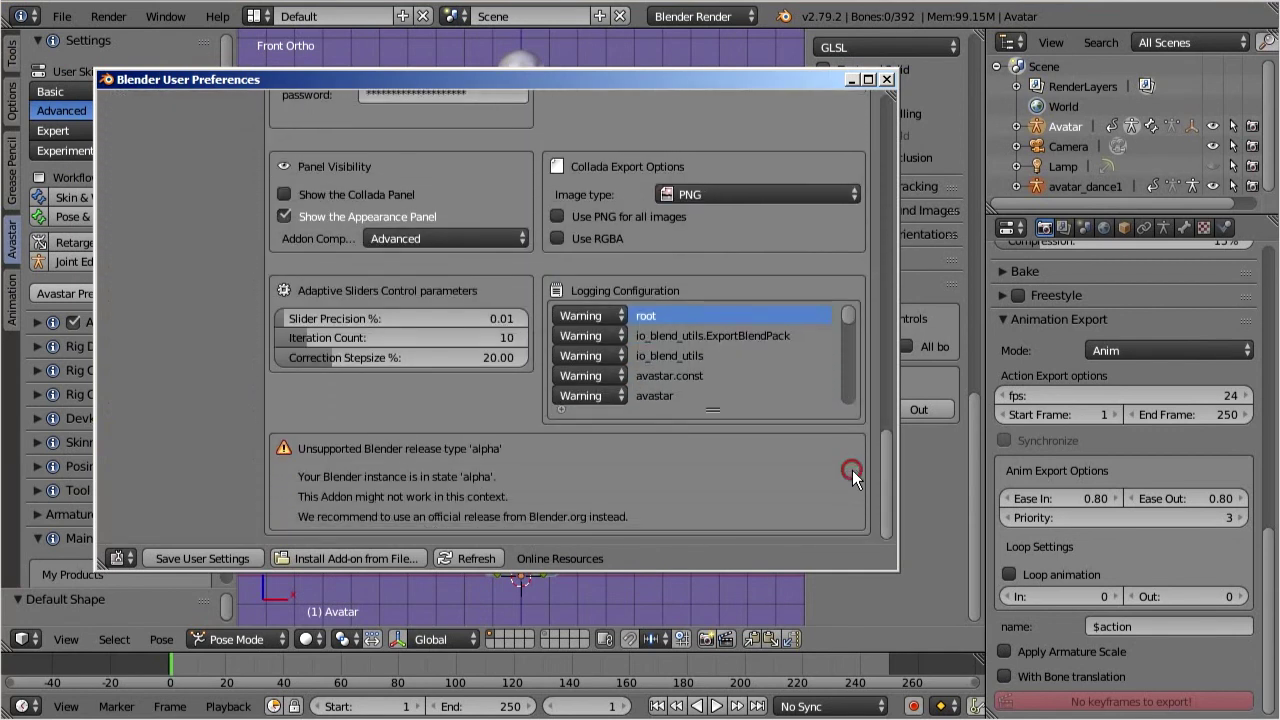
pyautogui.click(887, 79)
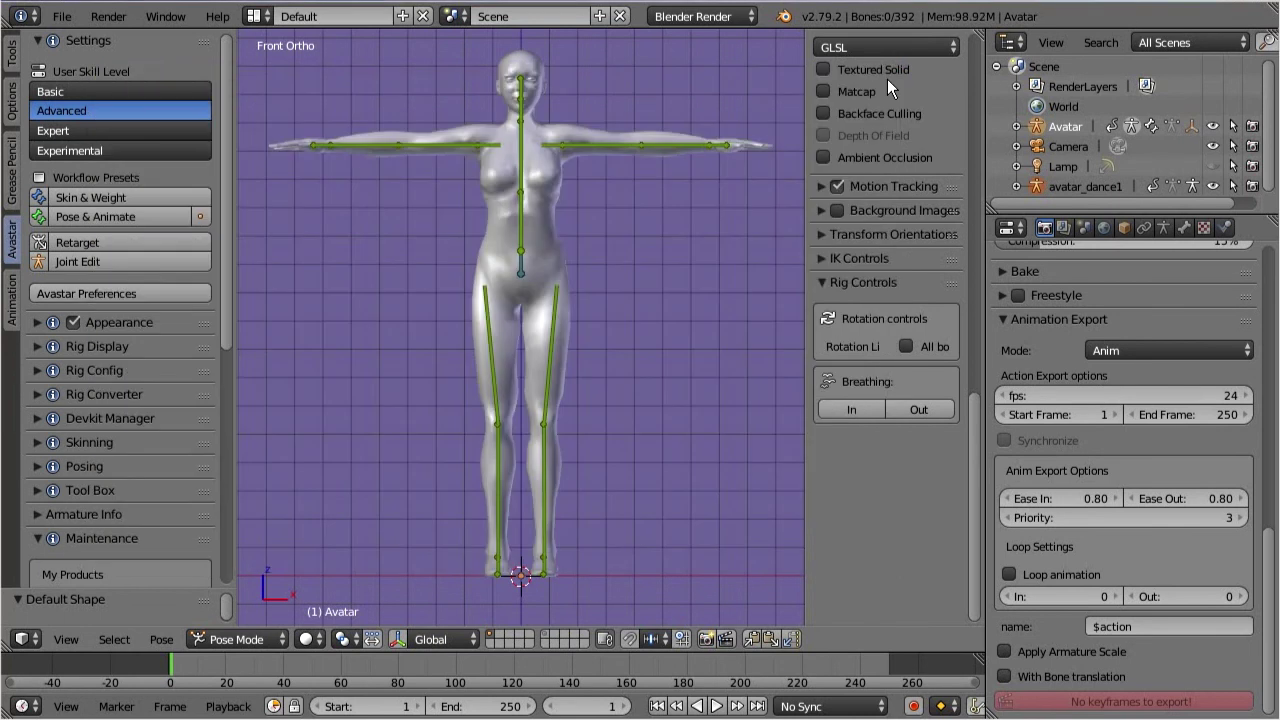
# - Test-rotate the HipLeft and KneeLeft bones, cancelling each so the left leg stays straight
pyautogui.rightClick(554, 348)
pyautogui.press('r')
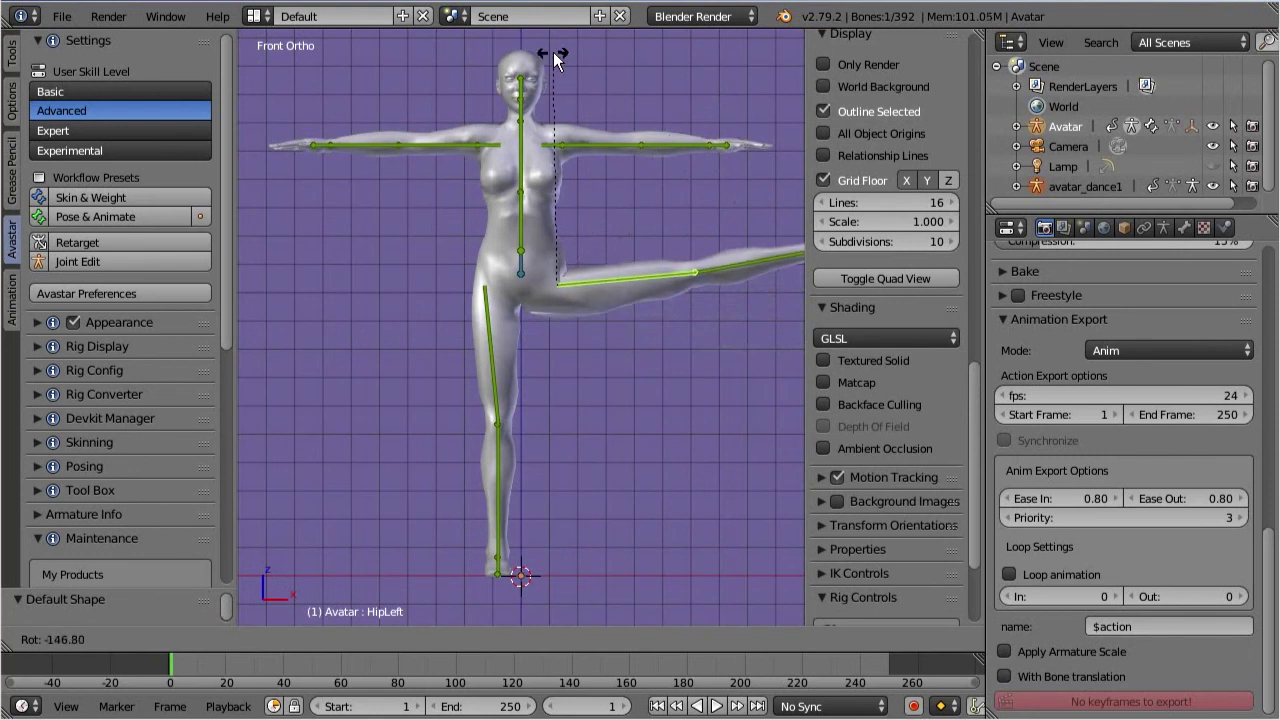
pyautogui.press('Escape')
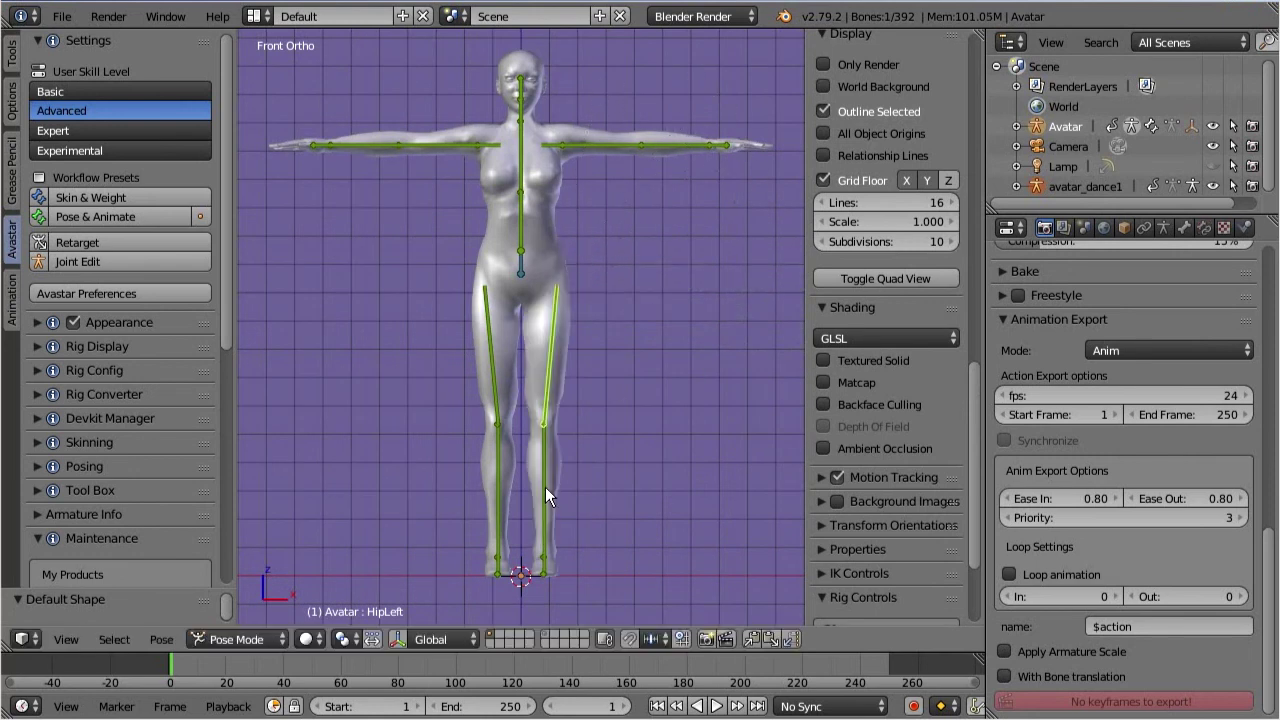
pyautogui.rightClick(545, 487)
pyautogui.press('r')
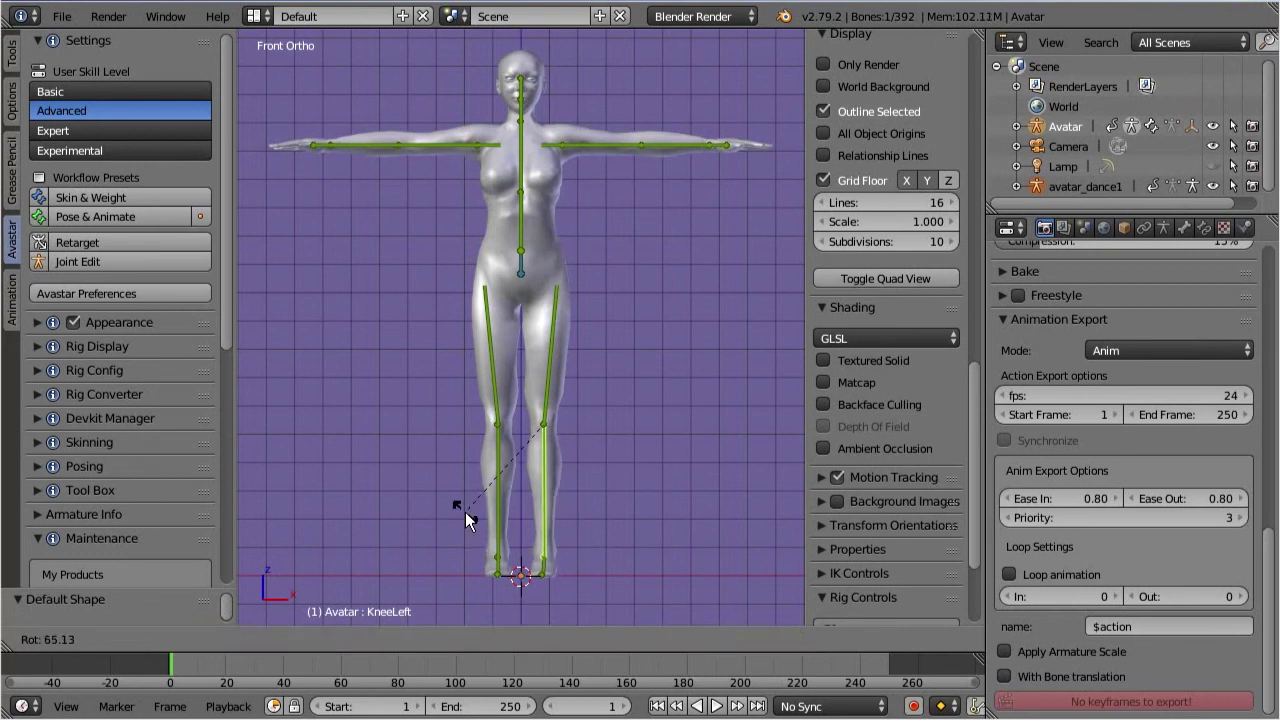
pyautogui.press('Escape')
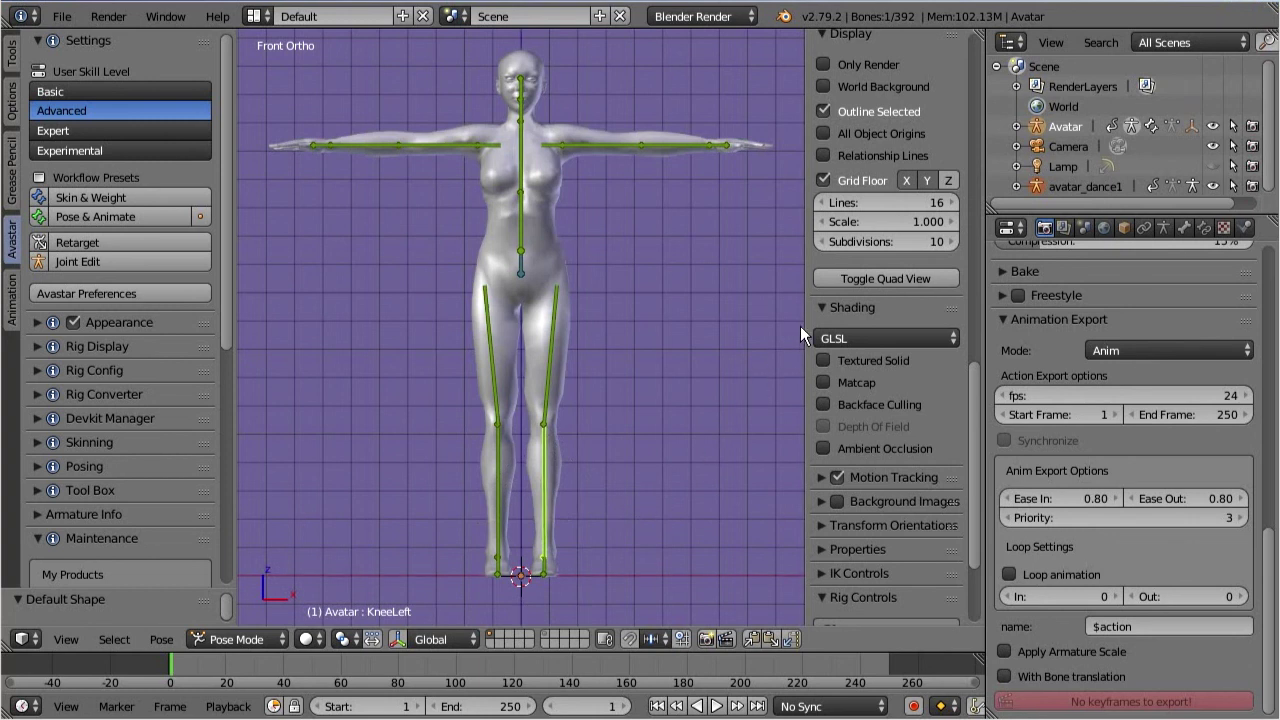
pyautogui.moveTo(976, 365); pyautogui.dragTo(978, 438)
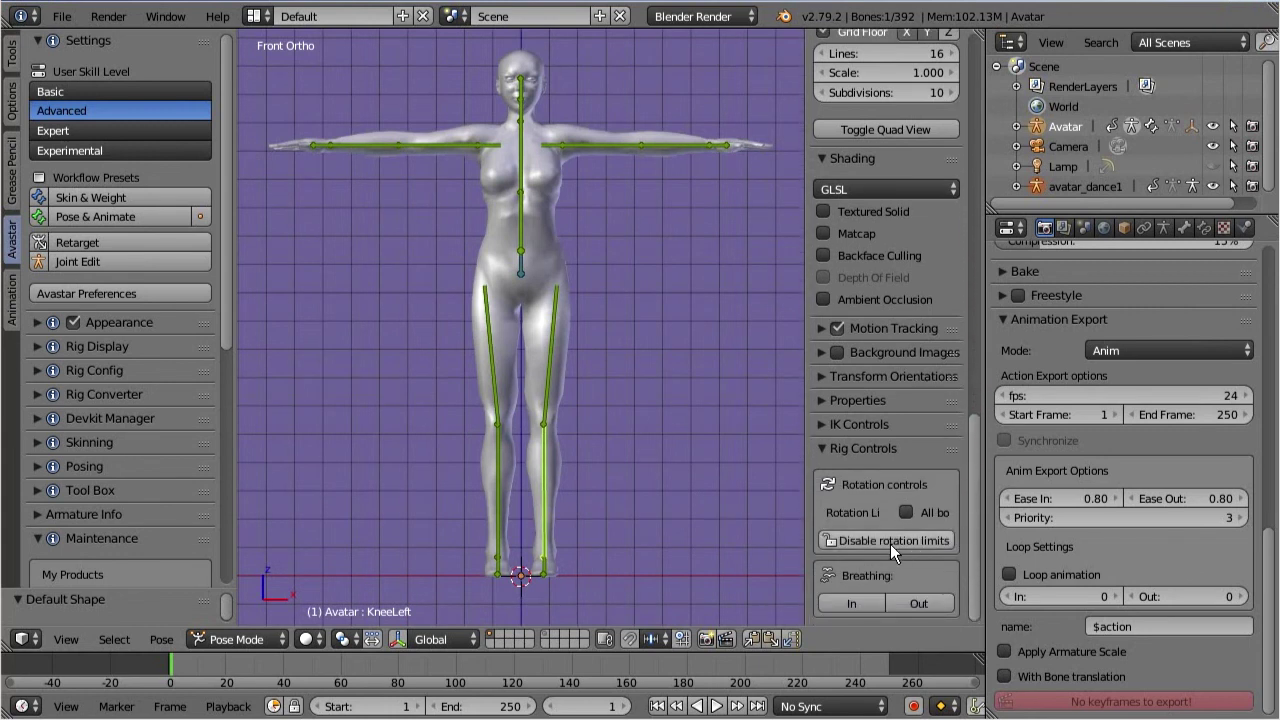
# - Disable rotation limits in Rig Controls, then test-rotate KneeLeft again and cancel
pyautogui.click(856, 540)
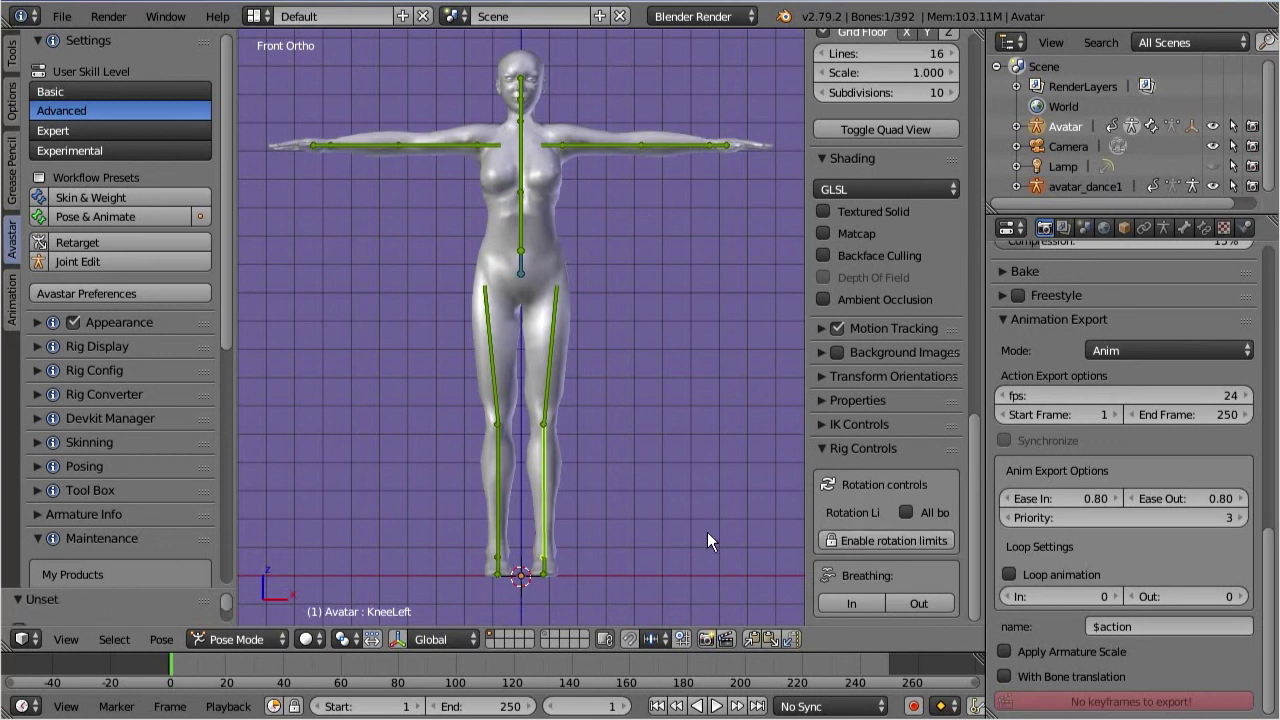
pyautogui.press('r')
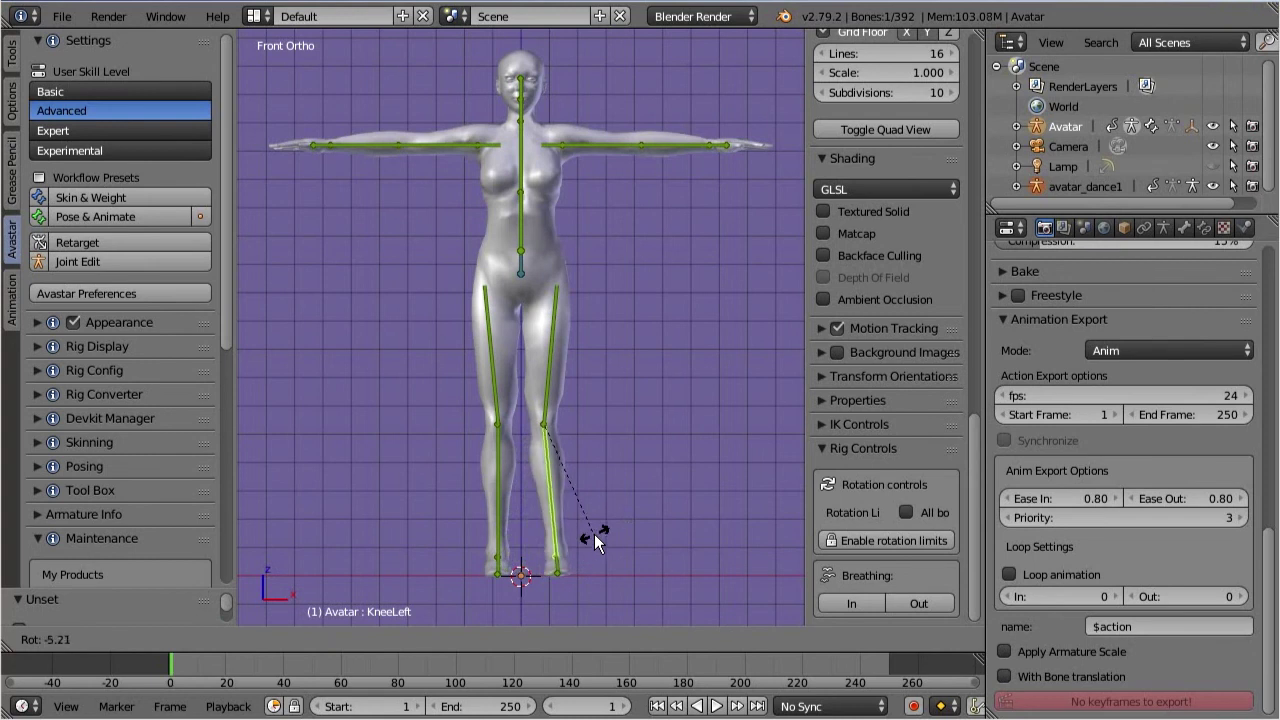
pyautogui.rightClick(605, 530)
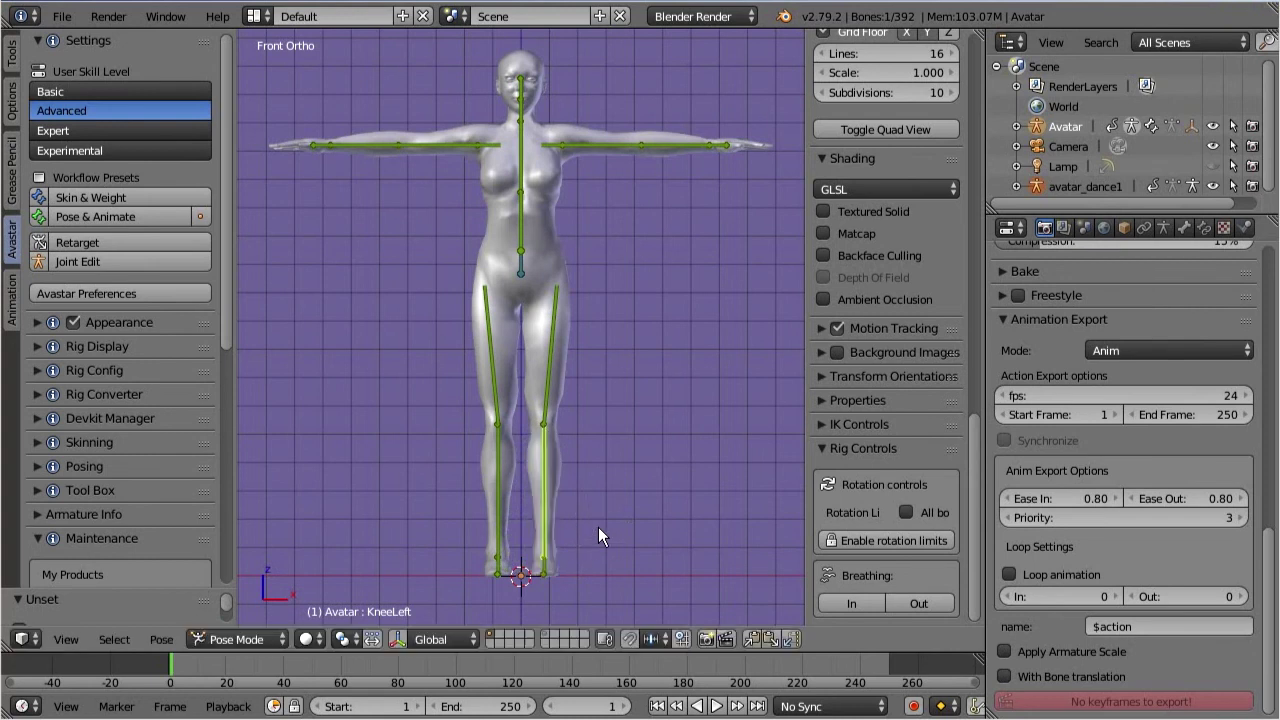
# - In Rig Display, show the yellow IK Arms, Legs and Limbs controls and view the avatar from the side
pyautogui.click(36, 346)
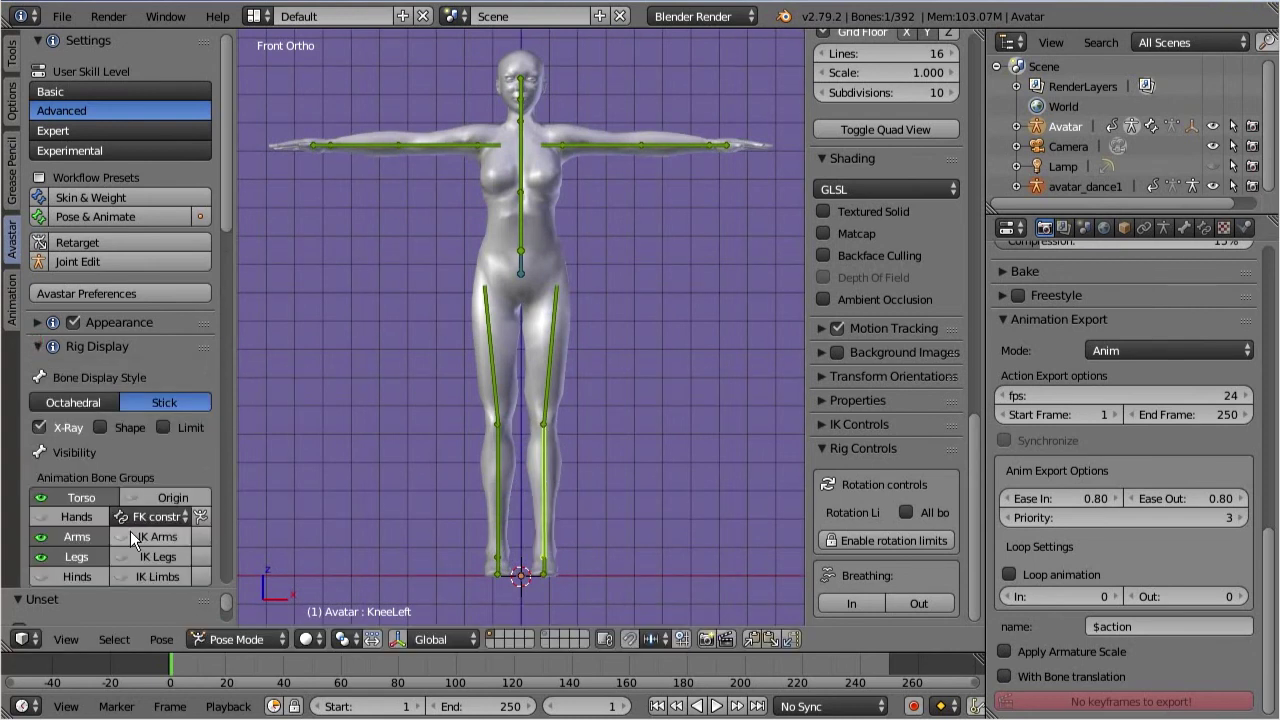
pyautogui.moveTo(130, 533); pyautogui.dragTo(130, 576)
pyautogui.press('KP_4')
pyautogui.press('KP_4')
pyautogui.press('KP_4')
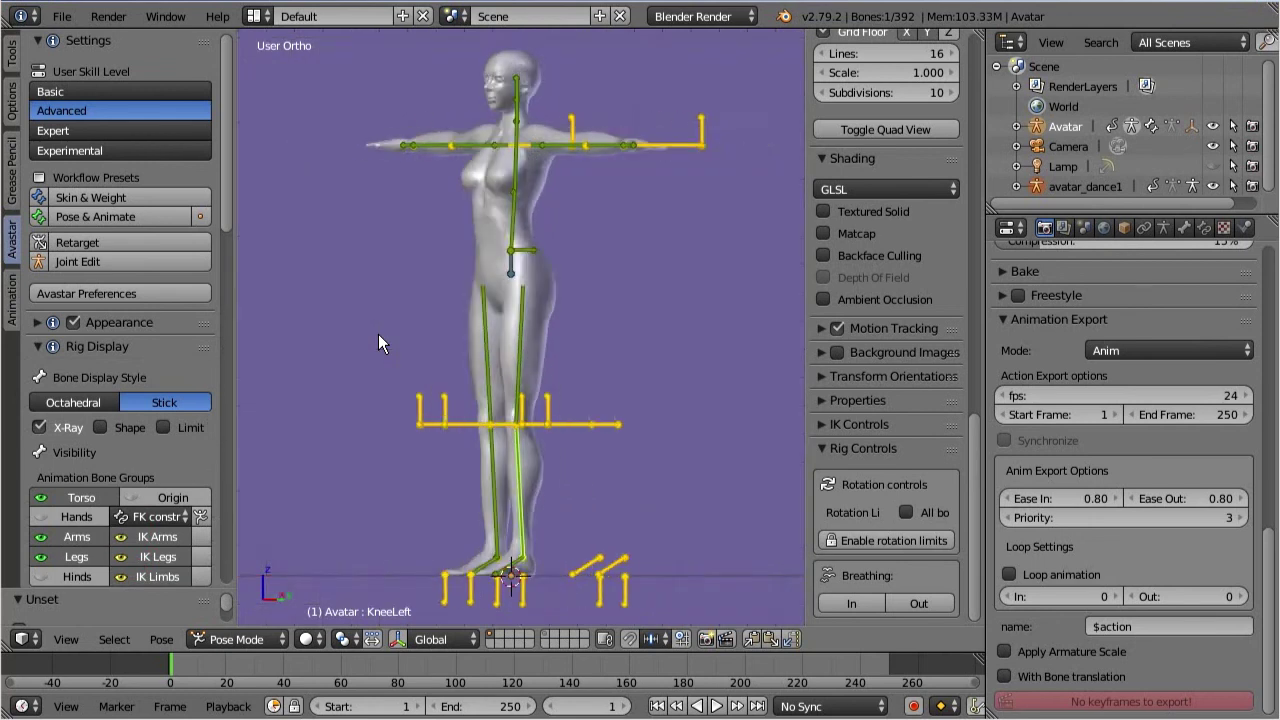
pyautogui.press('KP_3')
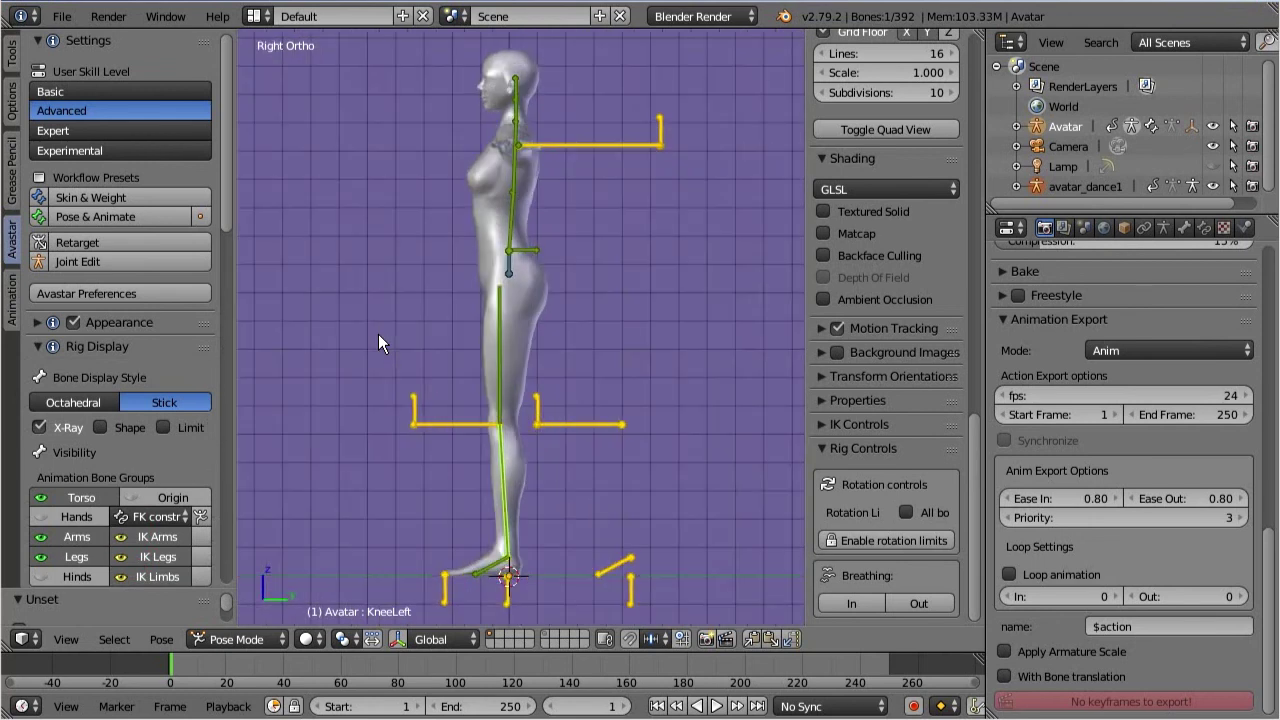
# - Expand IK Controls, hide the IK Limbs, Legs and Arms controls, and return to front view
pyautogui.click(819, 445)
pyautogui.click(821, 425)
pyautogui.scroll(-4, 887, 424)
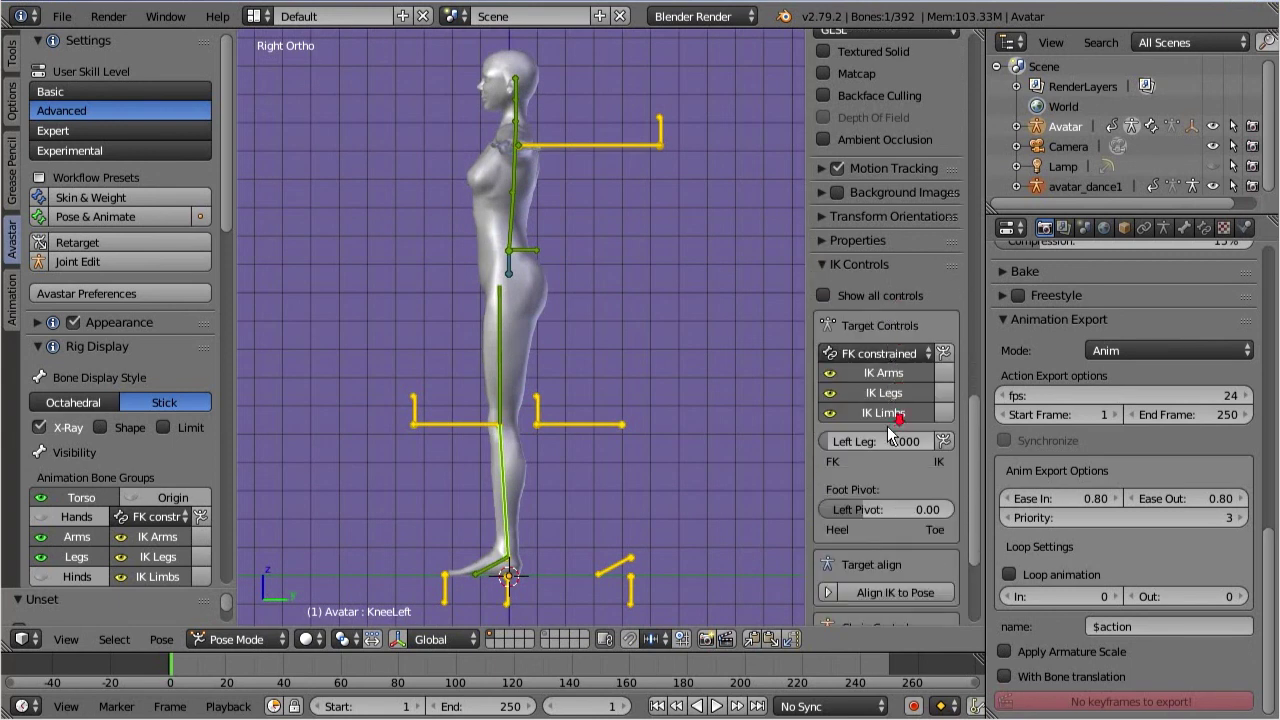
pyautogui.click(158, 576)
pyautogui.click(155, 556)
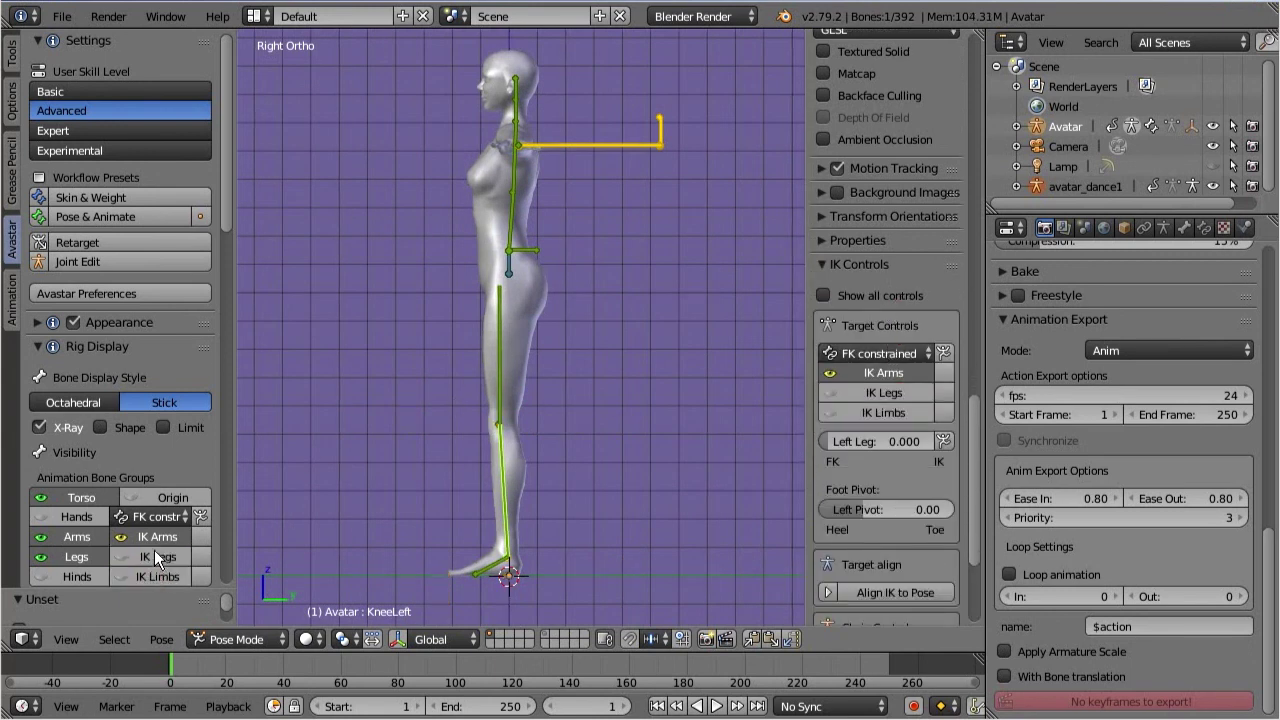
pyautogui.click(154, 537)
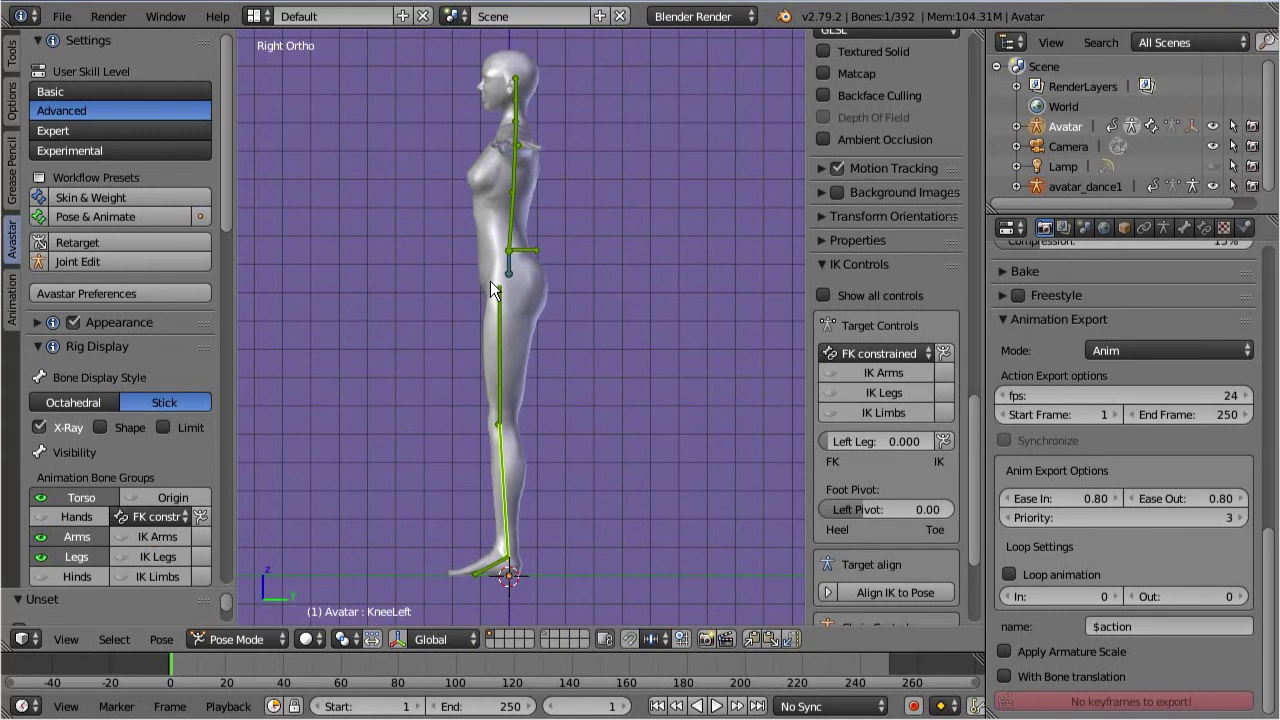
pyautogui.press('KP_1')
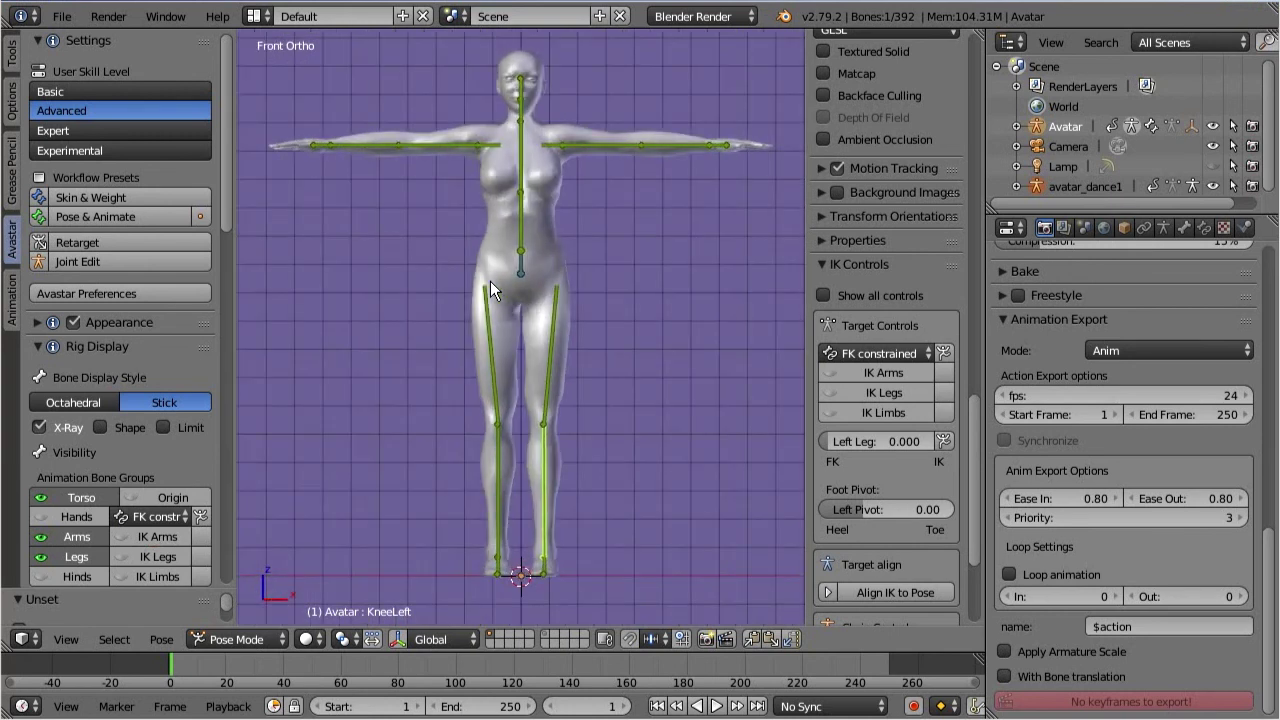